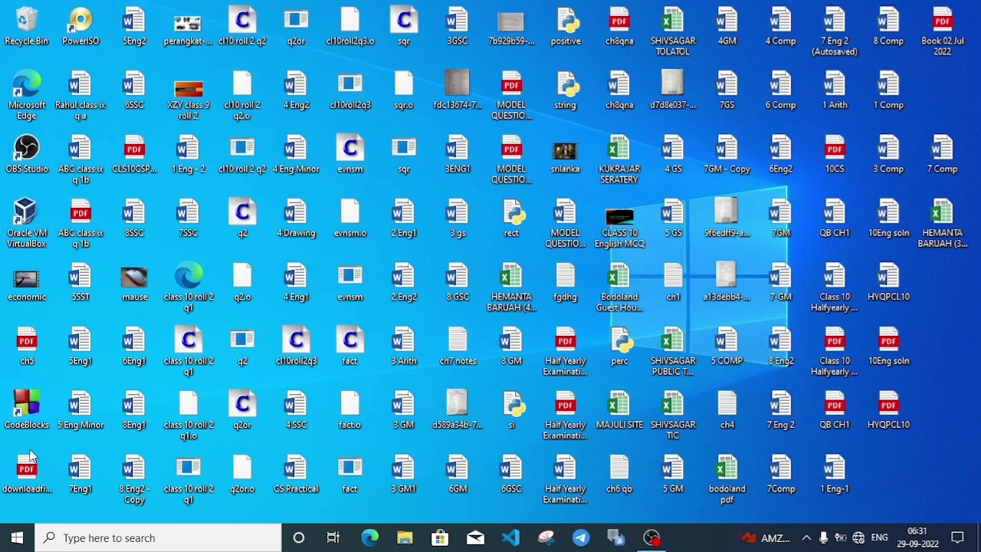
Launch Microsoft Word by running 'winword' from the Run box.
click(16, 537)
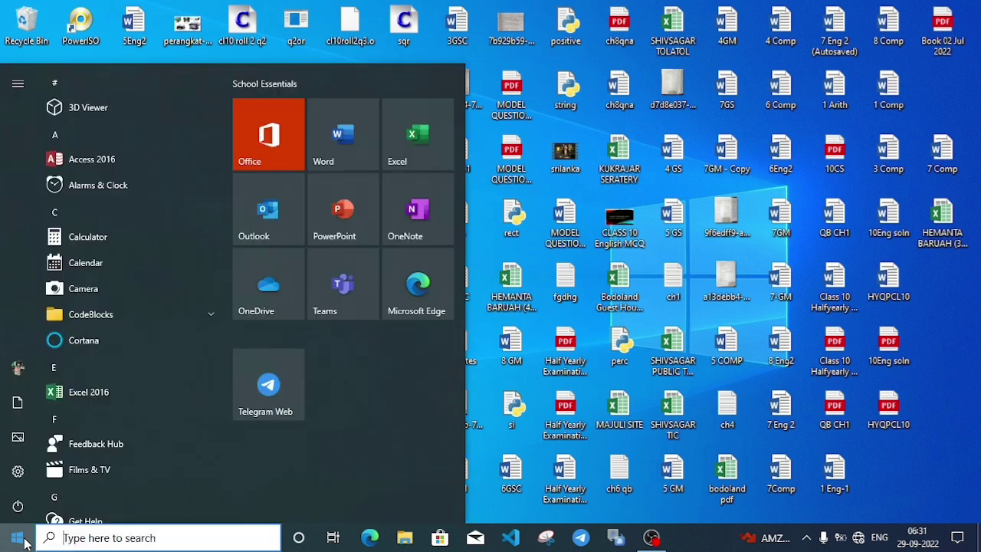
click(635, 495)
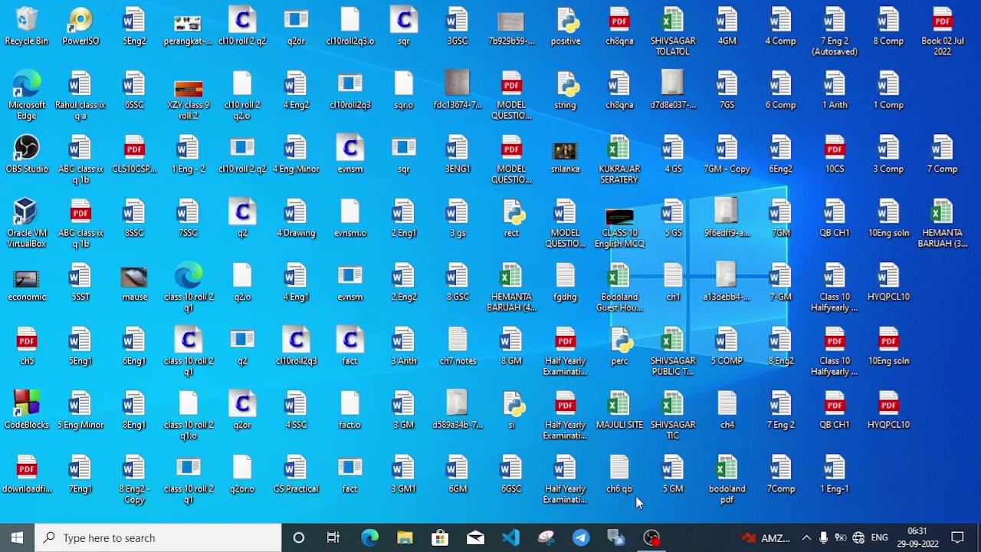
key(super)
key(super+r)
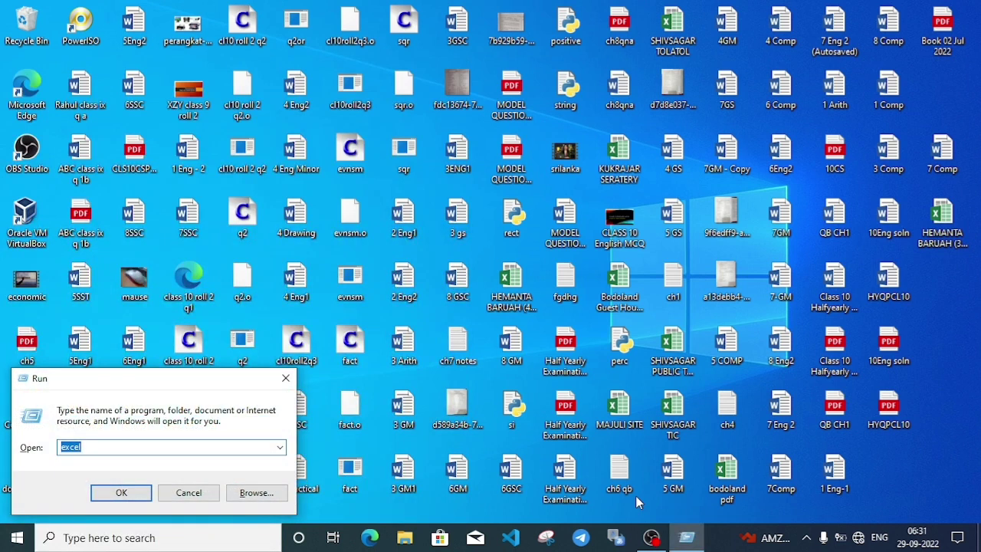
text(winw)
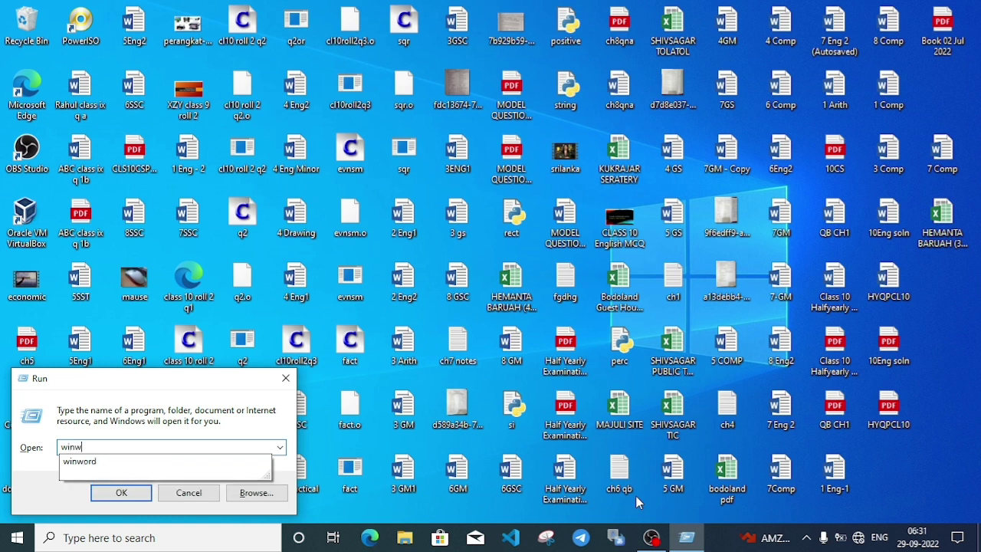
text(ord)
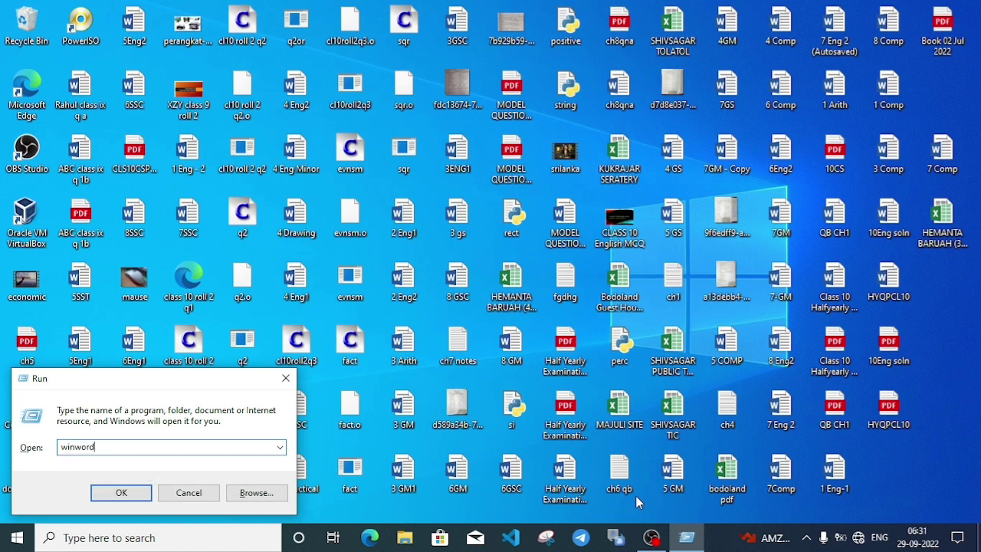
key(Return)
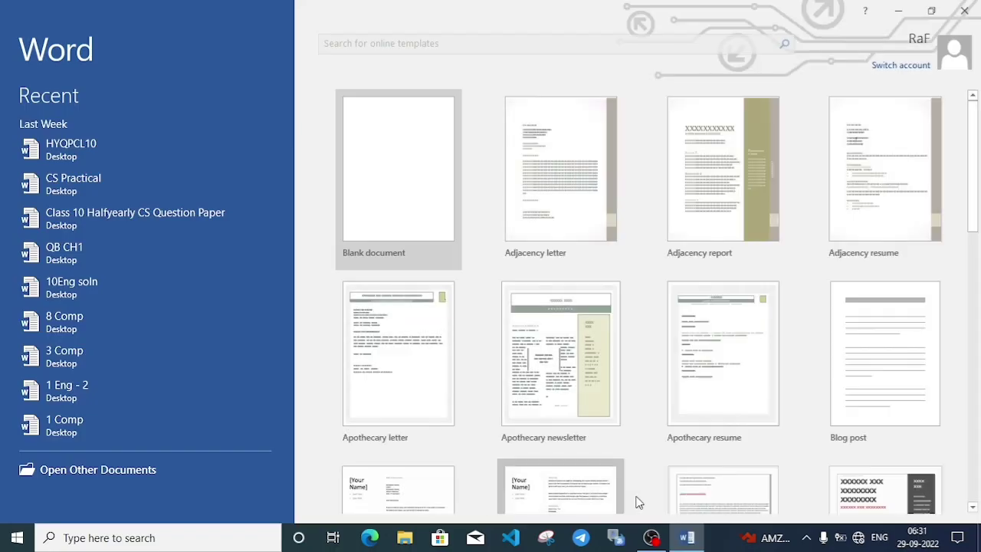
Create a blank document and zoom the page view to 130%.
click(408, 186)
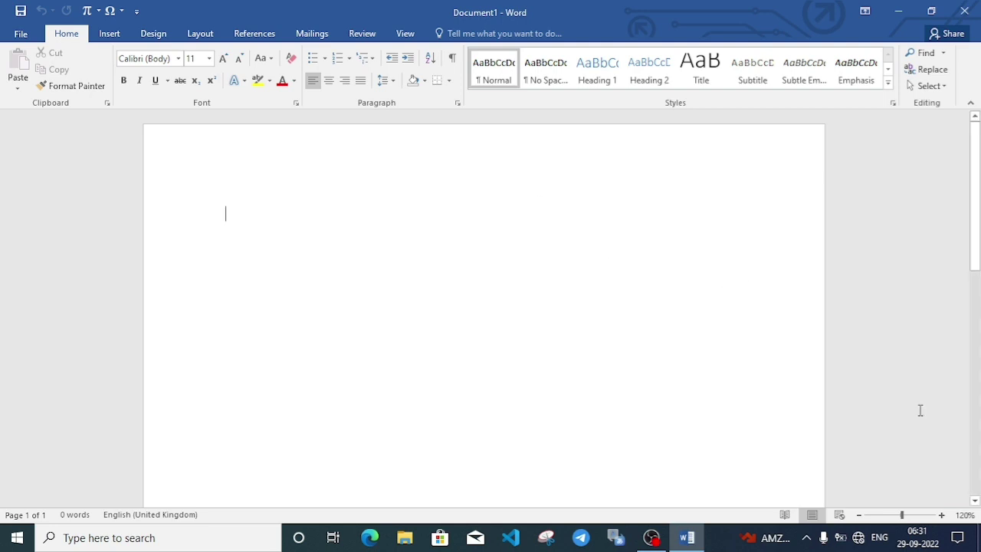
click(941, 515)
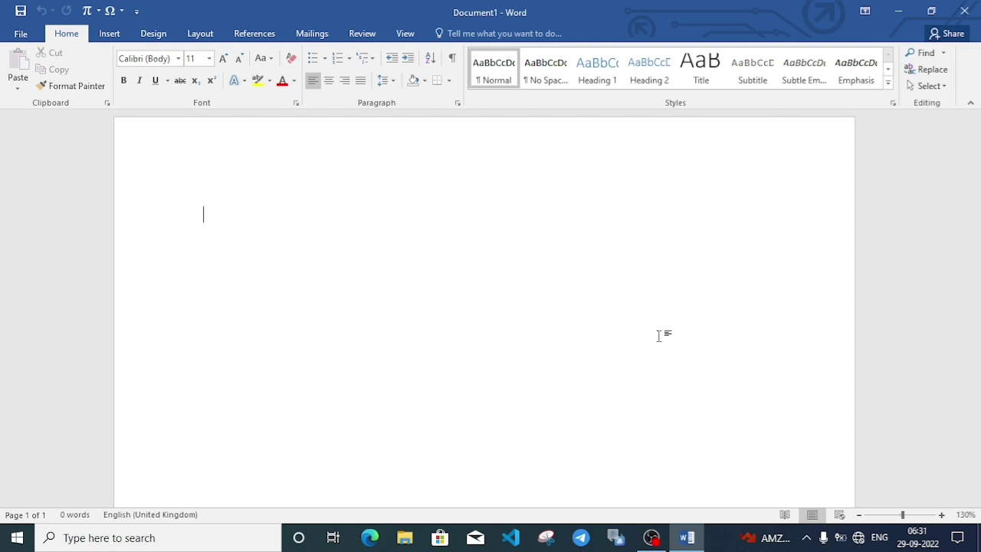
Type the address lines 'To', 'The Principal' and 'ABC School' on separate lines.
text(To)
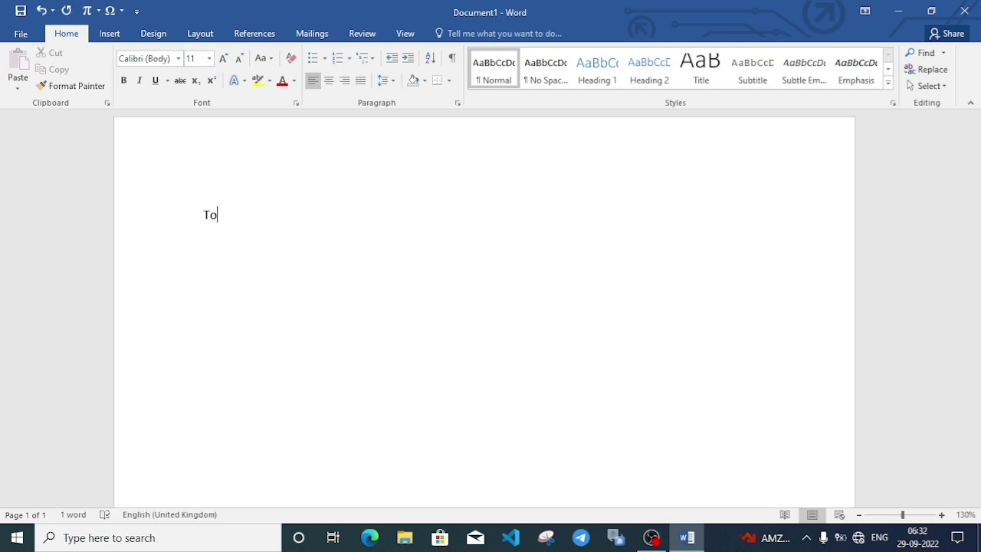
key(Return)
text(The)
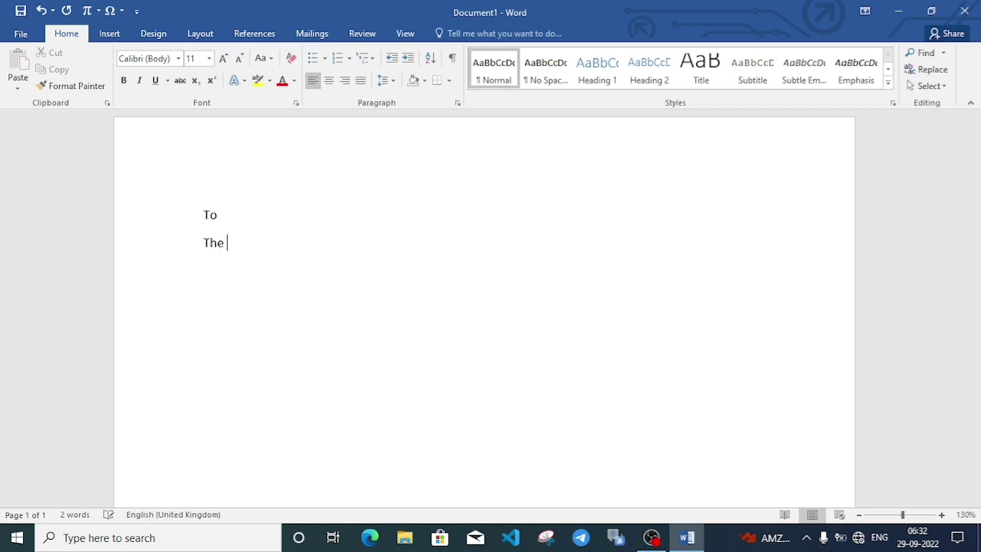
text( Principal)
key(Return)
text(ABC)
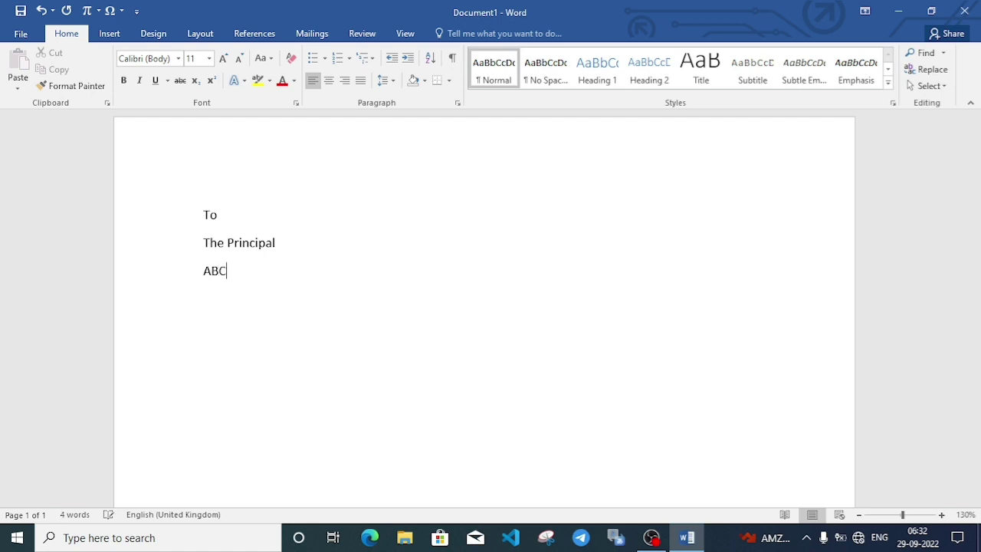
text( School)
key(Return)
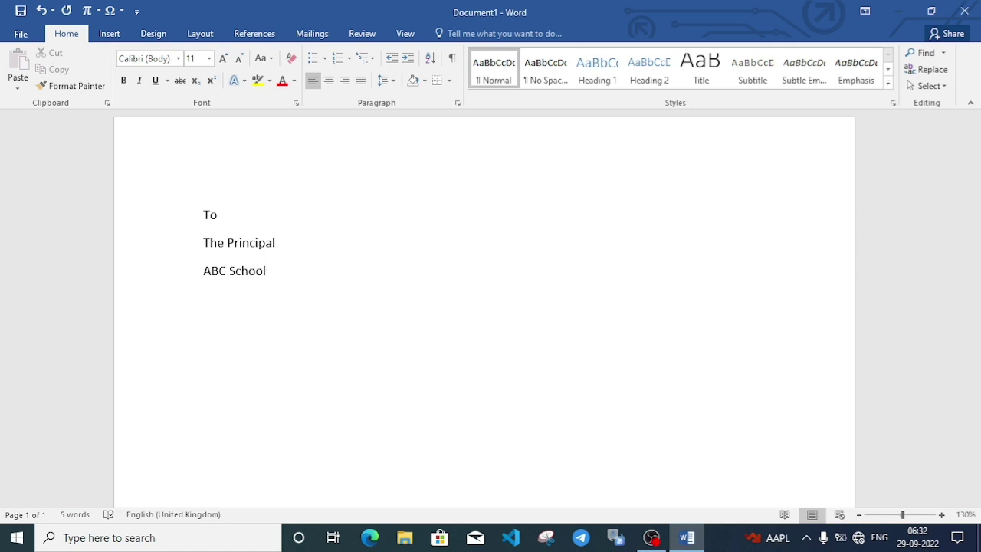
Add 'Beltola, Guwahati', fixing the typo, then begin a 'Date:' line below.
text(Beltola, GuwA)
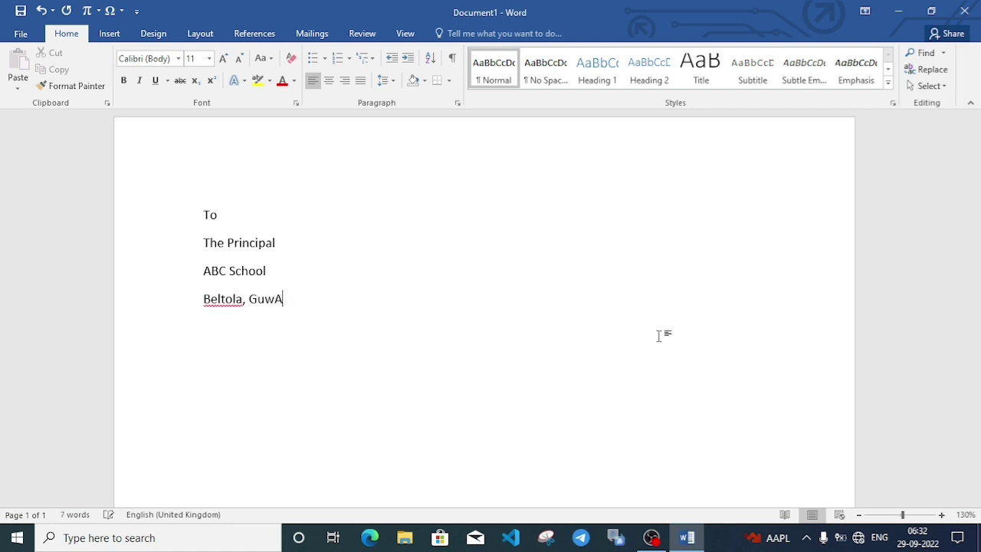
key(BackSpace)
text(ahati)
key(Return)
key(Return)
text(Date:)
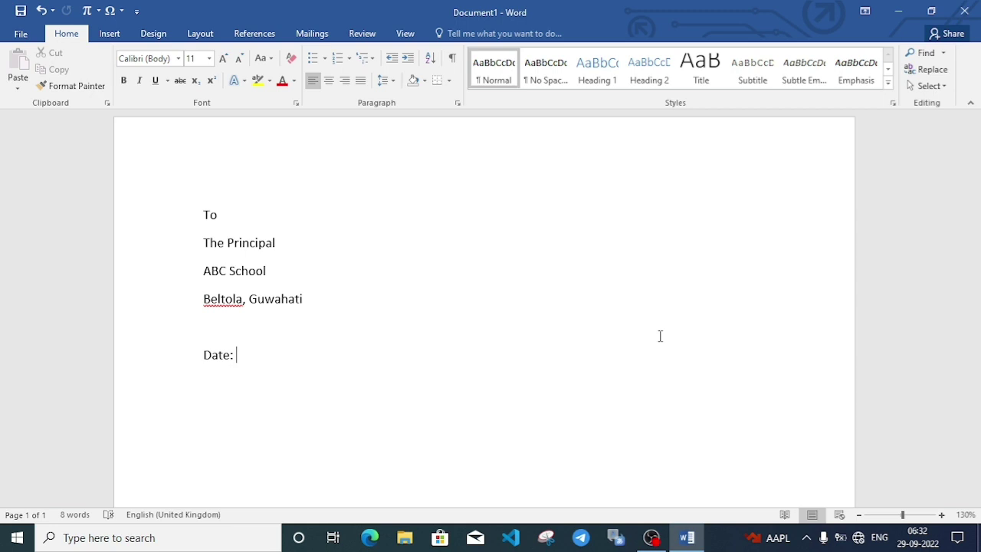
Enter the date 29-09-2022 and start the subject line, trimming the typo back to 'Application f'.
text(29-09-202)
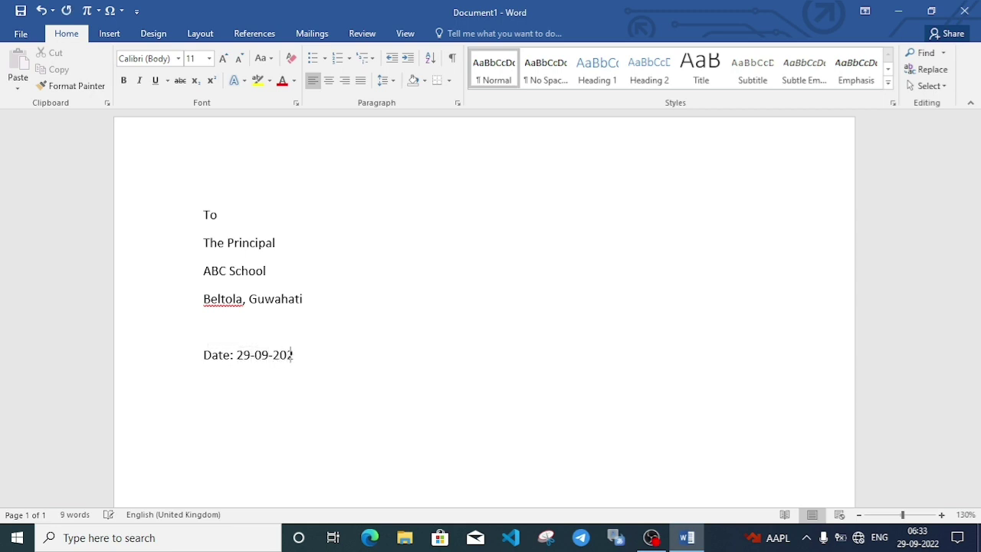
text(2)
key(Return)
key(Return)
text(Sub)
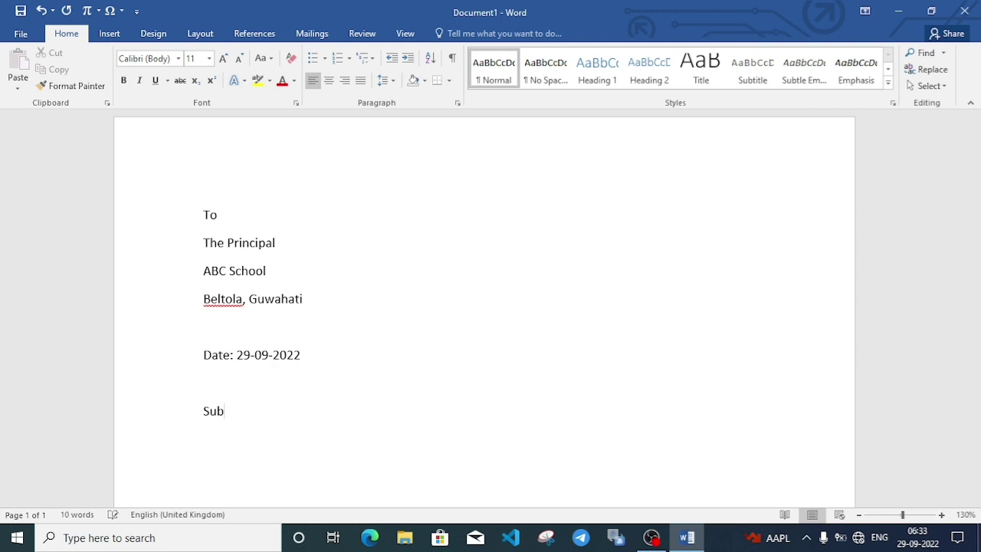
text(ject:)
text(Applicat)
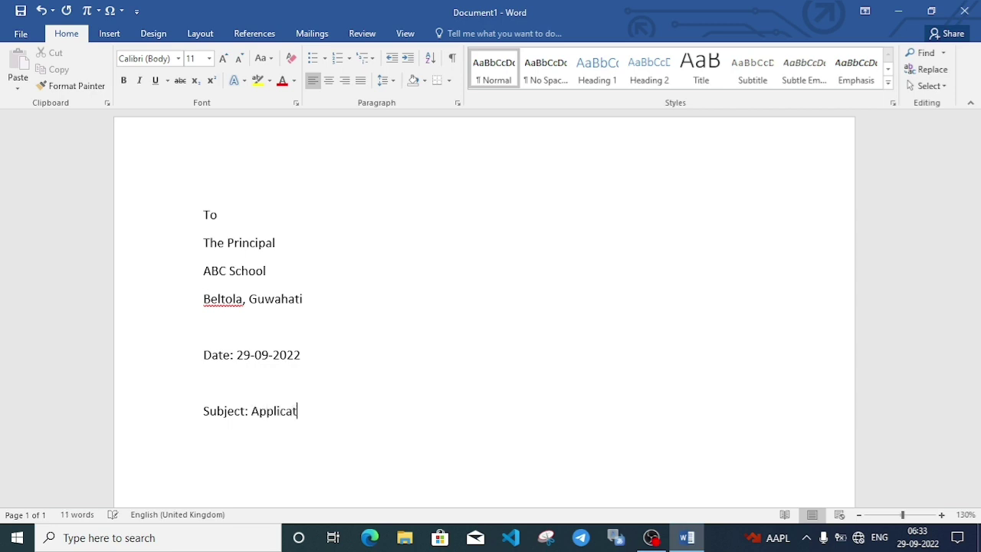
text(ion foe sick leave)
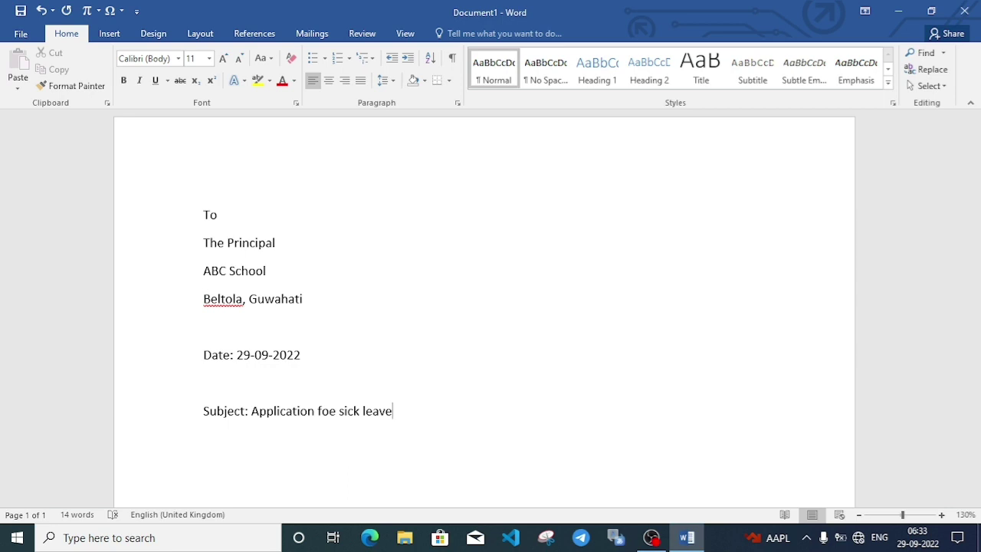
key(BackSpace)
key(BackSpace)
key(BackSpace)
key(BackSpace)
key(BackSpace)
key(BackSpace)
key(BackSpace)
key(BackSpace)
key(BackSpace)
key(BackSpace)
key(BackSpace)
key(BackSpace)
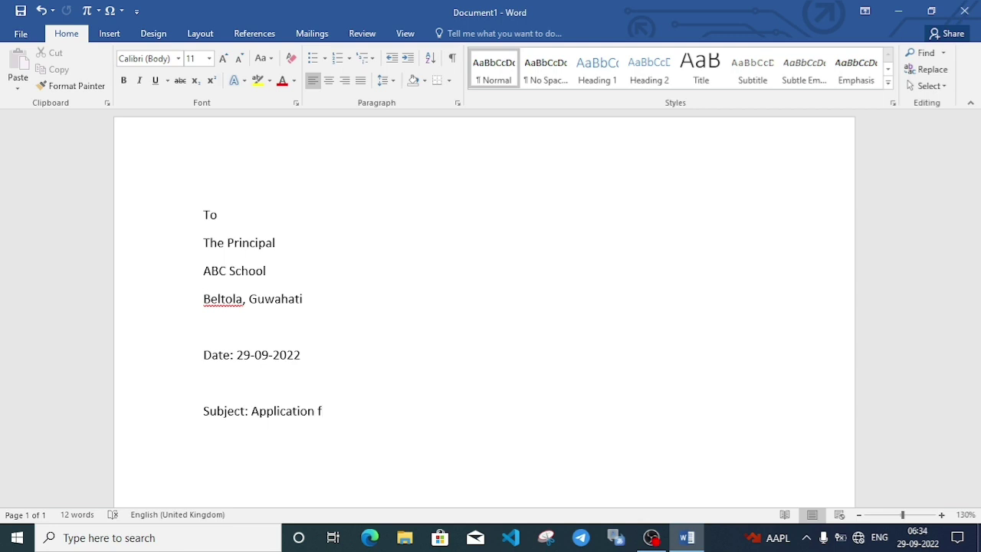
Finish the subject as 'Subject: Application for leave' and start a new line.
text(or leaver)
key(BackSpace)
key(Return)
key(Return)
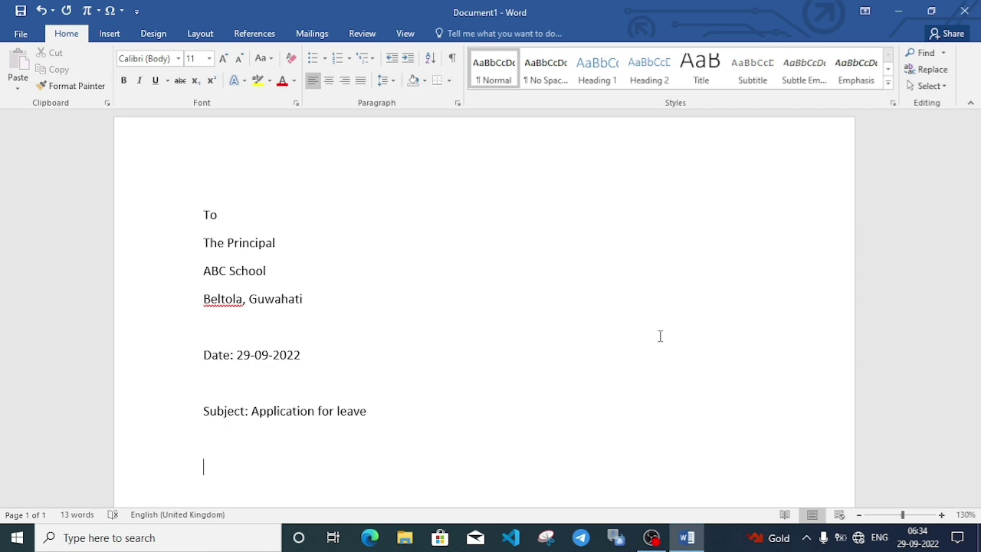
Type the greeting 'Respected Sir/ Ma'am,' and indent the next line for the body.
text(Respected)
text(S)
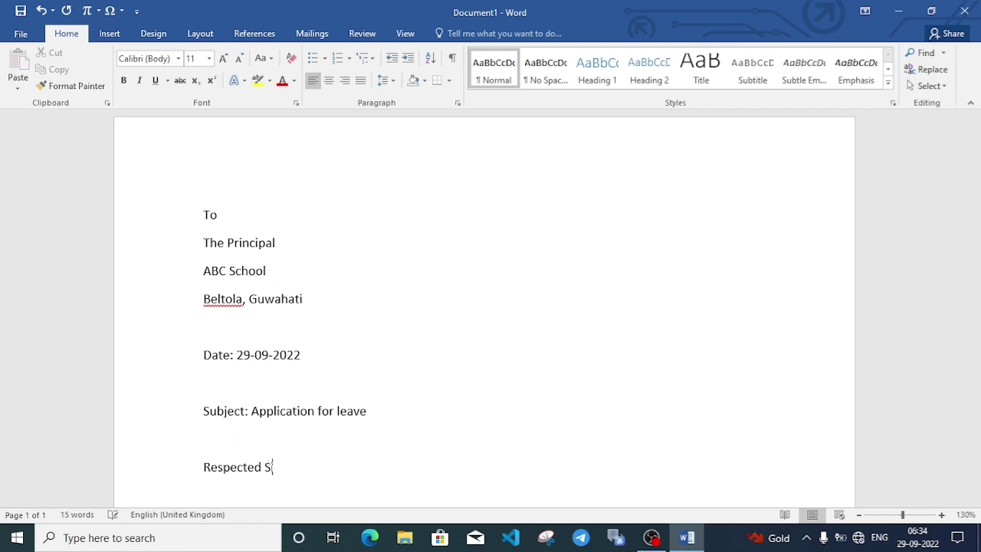
text(ir/ M)
text(a)
text('am)
text(,)
key(Return)
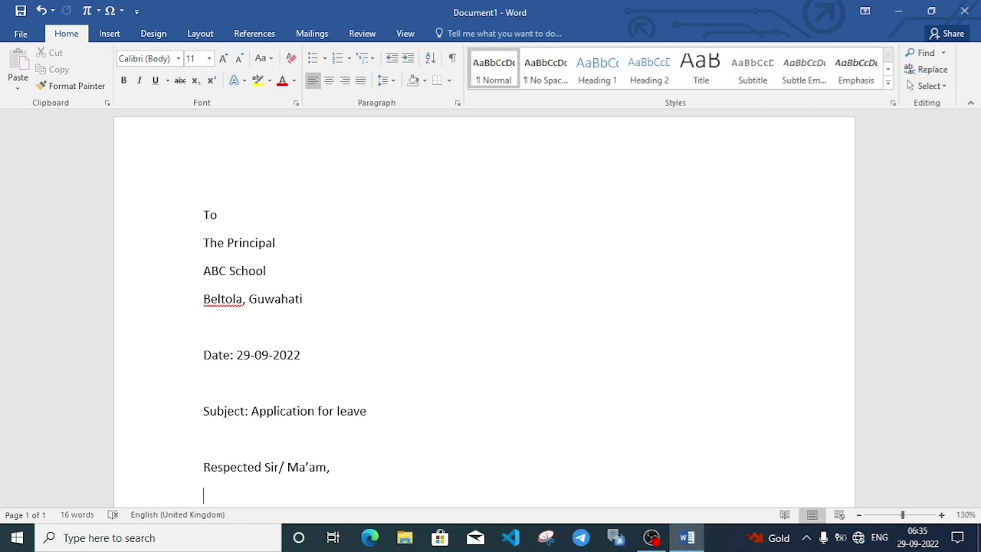
key(Tab)
key(Tab)
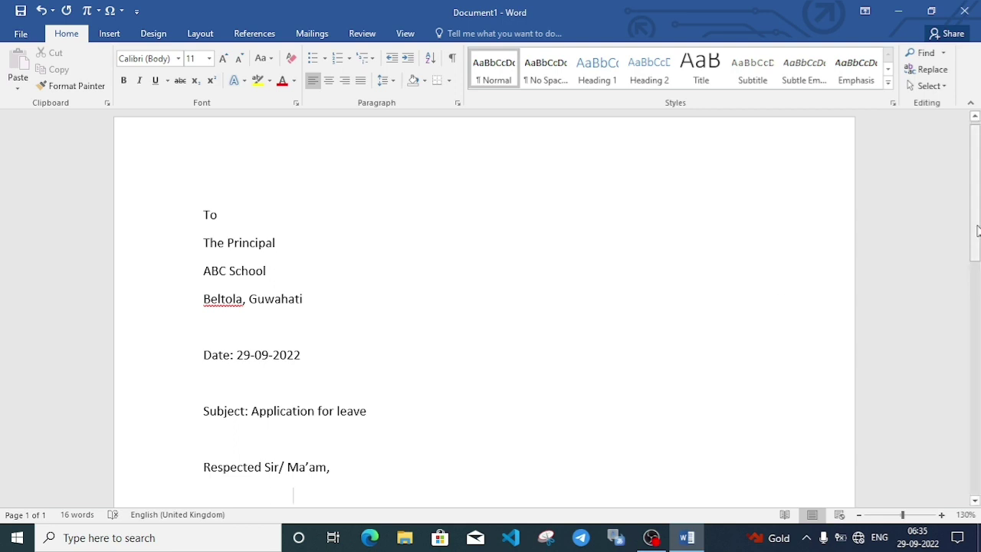
Begin the body introducing the class IX student and the family trip to Goa.
scroll(978, 253, down, 1)
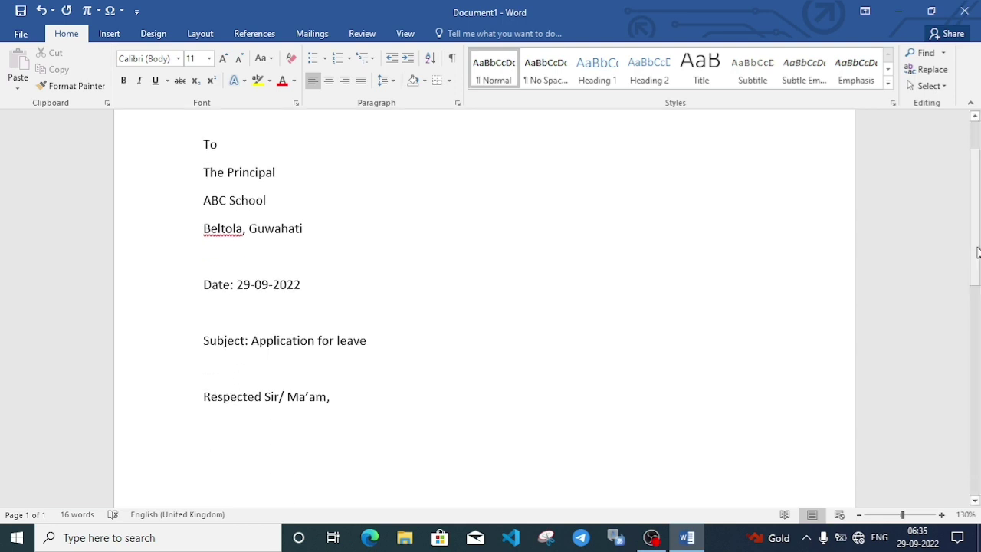
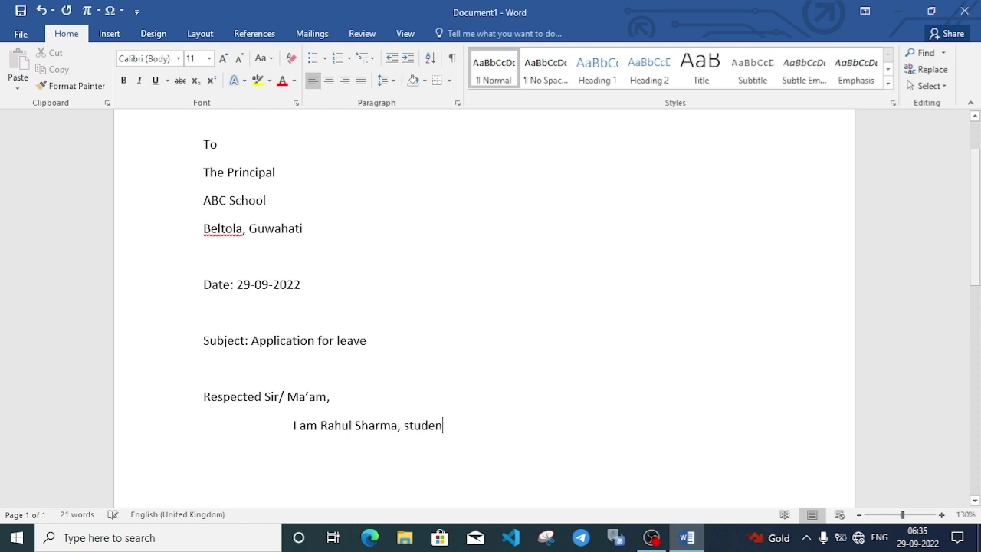
text(t of class IX)
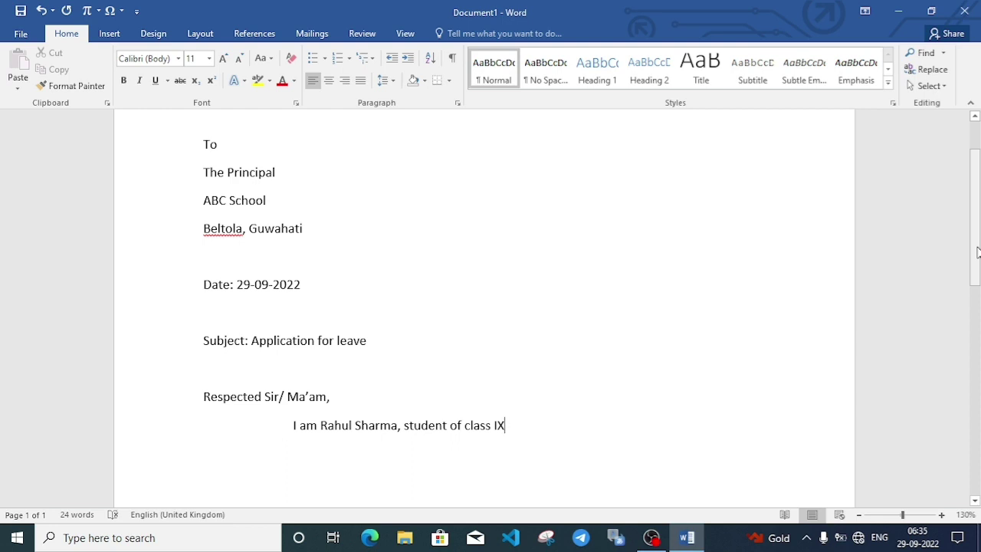
text( of your school)
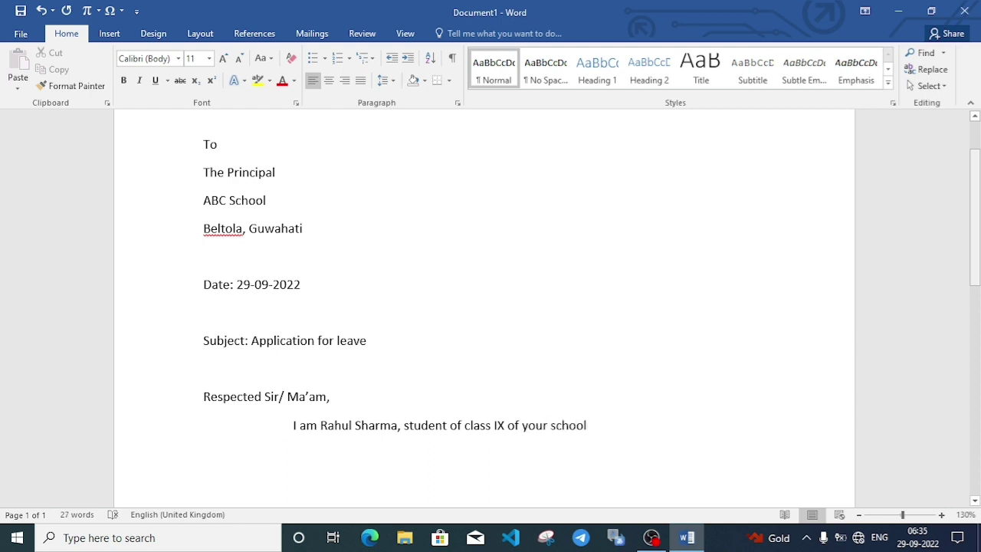
text(. My father decides a)
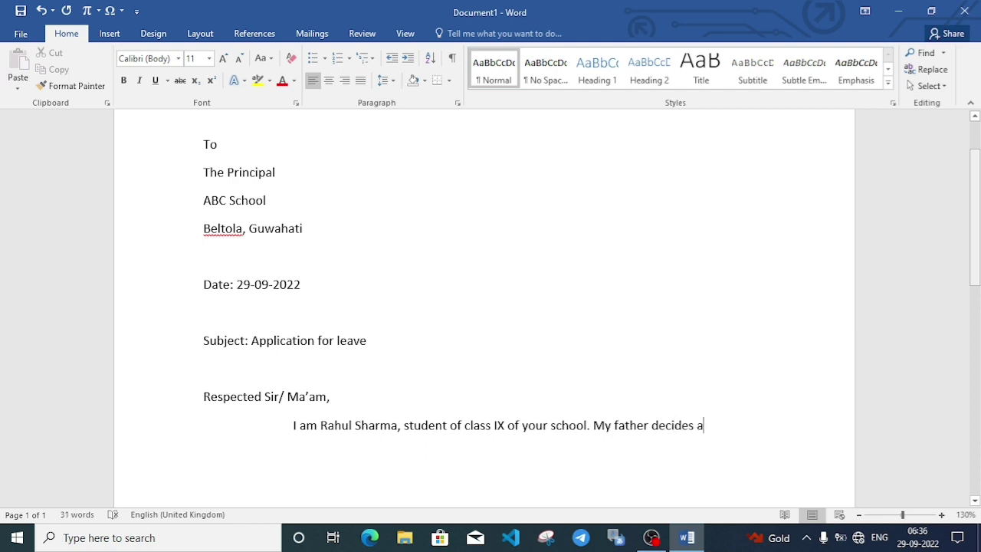
text( ho)
key(BackSpace)
key(BackSpace)
text(trip t)
text(o)
key(BackSpace)
key(BackSpace)
text(for Goa)
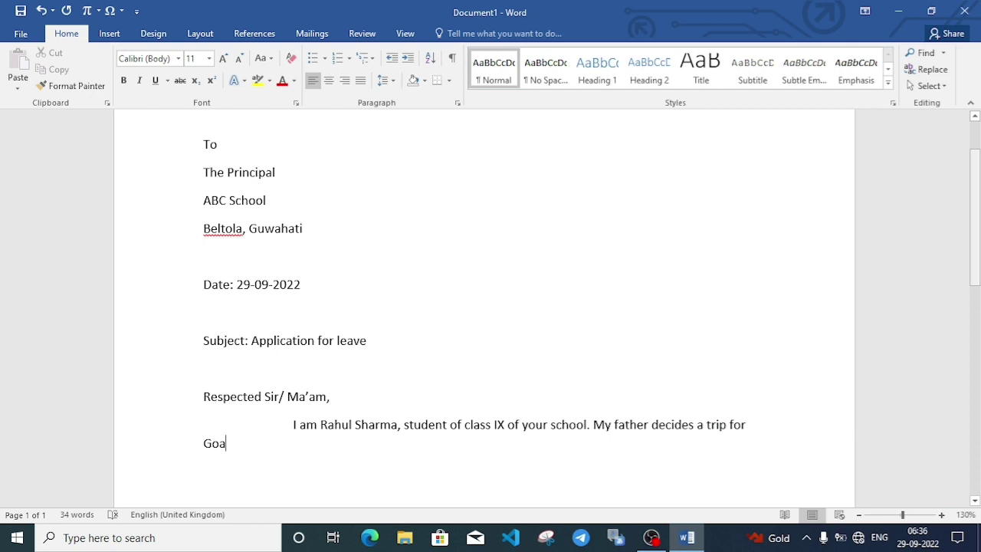
text( with the whol)
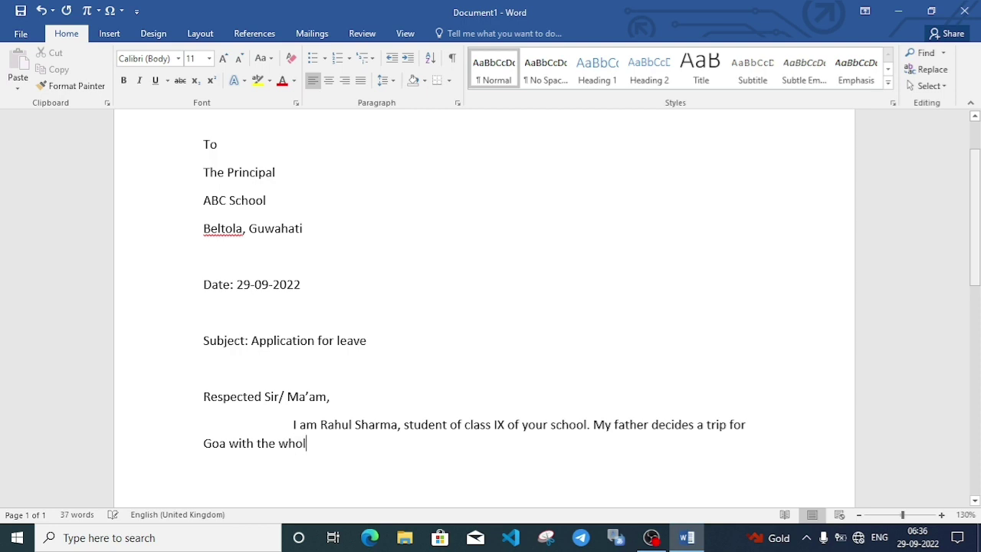
text(e family. )
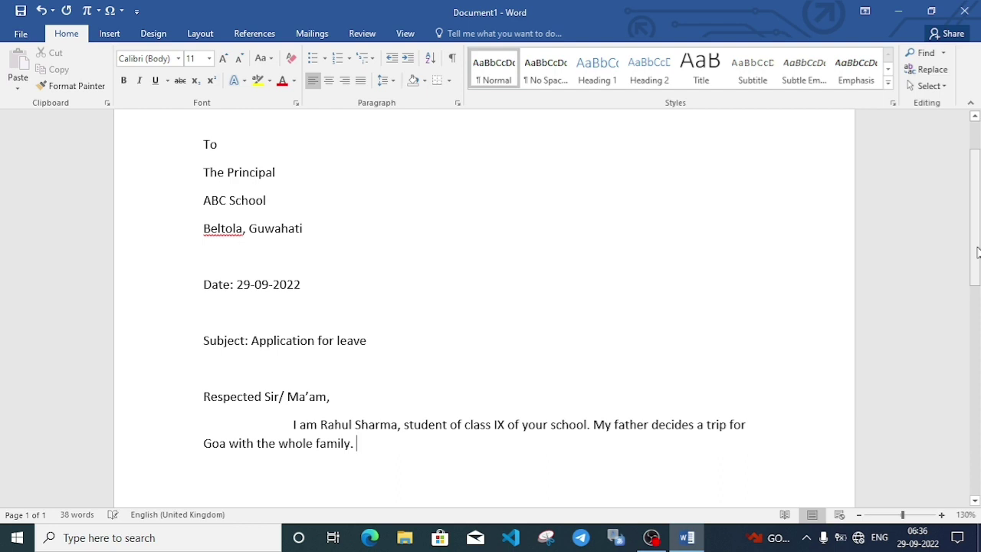
text(I w)
Add that two days' leave is needed as the parents will not be in town.
key(BackSpace)
key(BackSpace)
key(BackSpace)
text(I)
text(want two days)
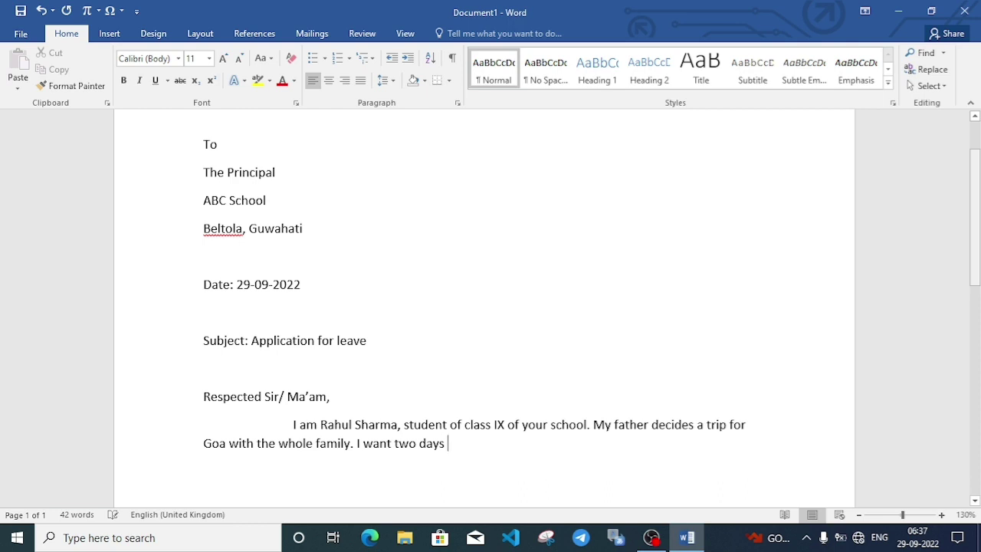
text(leave as my parents)
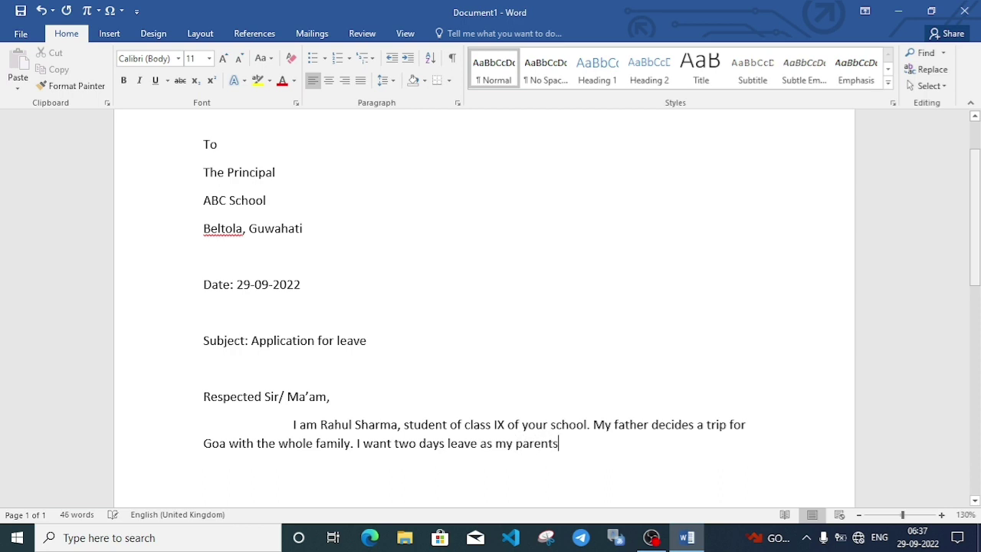
text( were not be in tow)
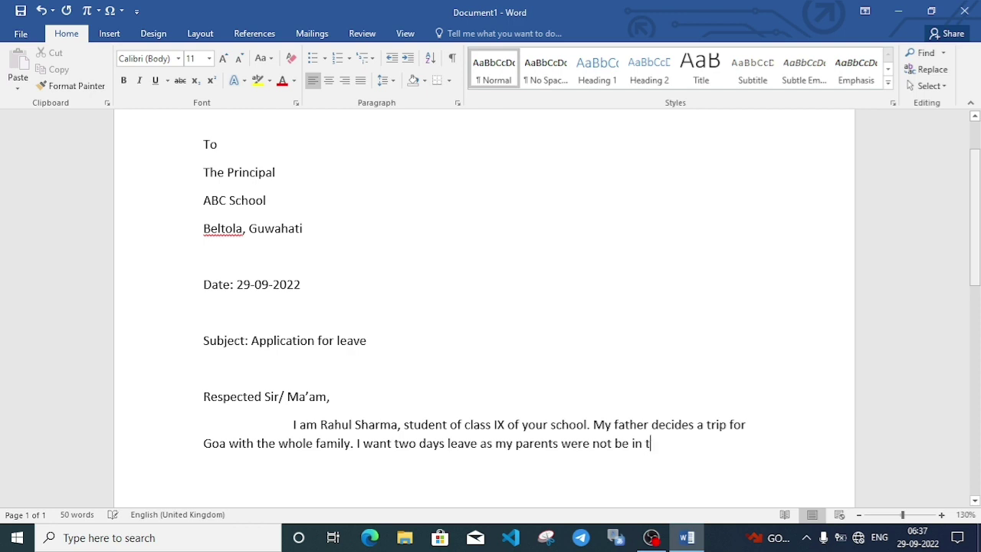
key(BackSpace)
text(own.)
Start a new paragraph: 'As I can't live alone at home so I have to go with them.'.
key(Return)
text(As I can't live)
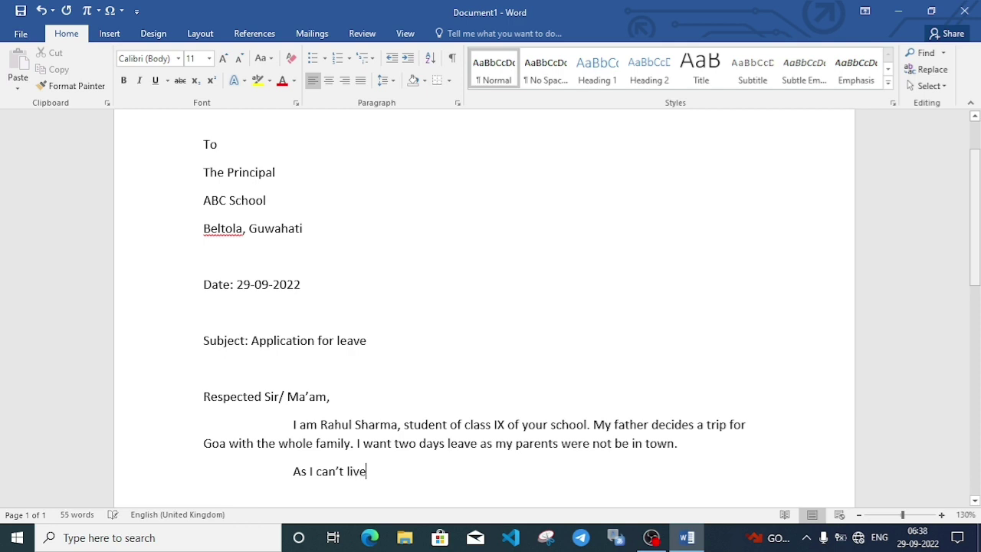
text( alone)
text( at h)
text(om)
key(BackSpace)
text(me)
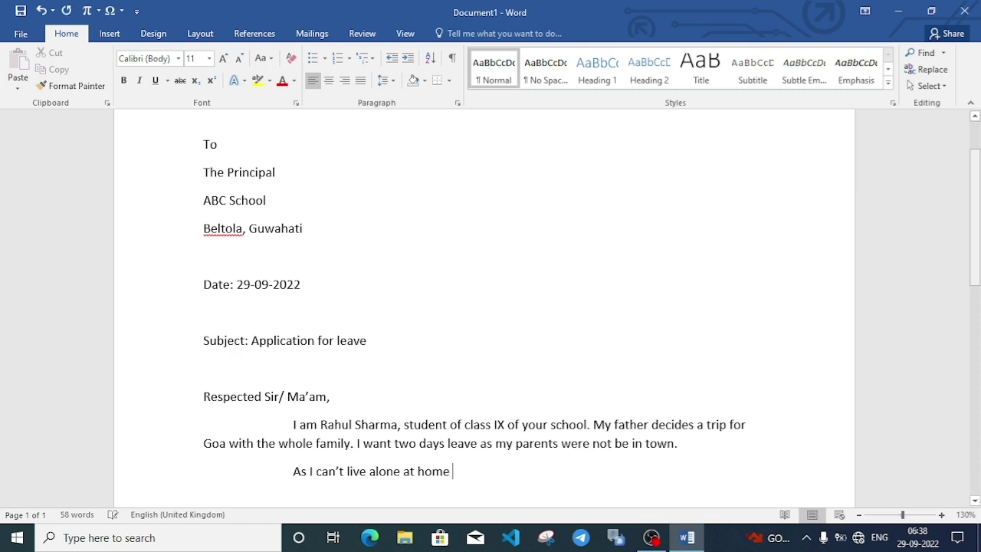
text( so I have to go with)
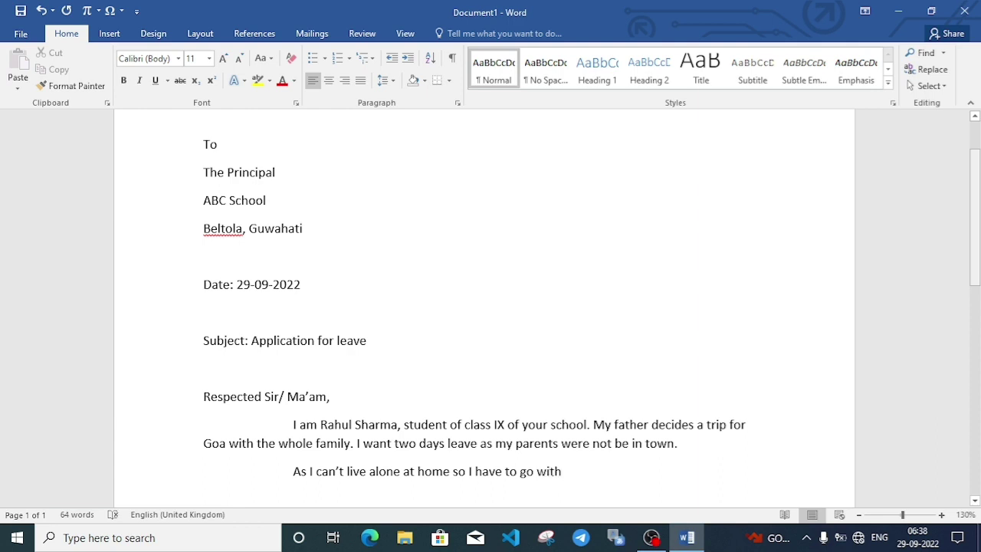
text( them)
text(.)
Add that the trip is planned from 1/08/2022 to 2/10/2022, fixing typos.
text(Th)
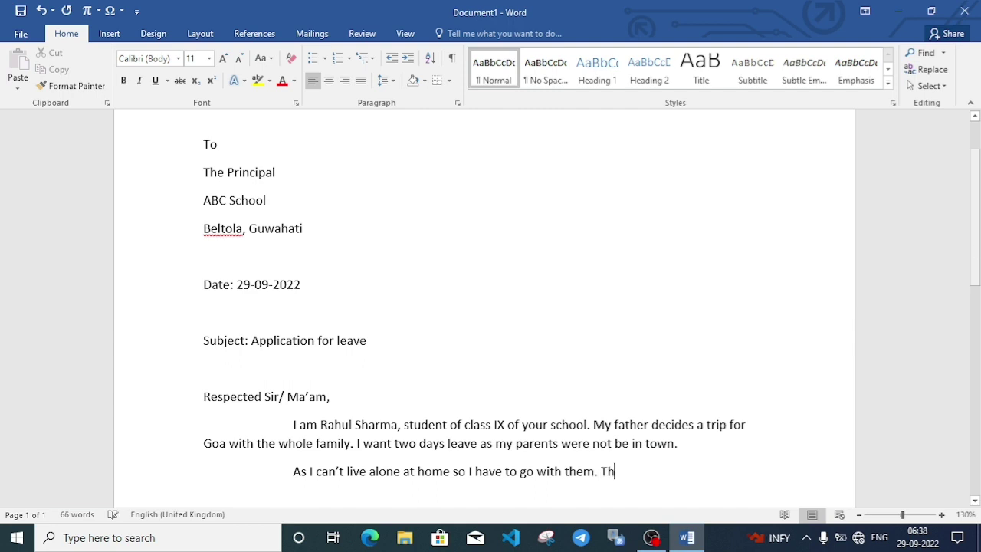
text(e trip os)
key(BackSpace)
key(BackSpace)
text(is planned from )
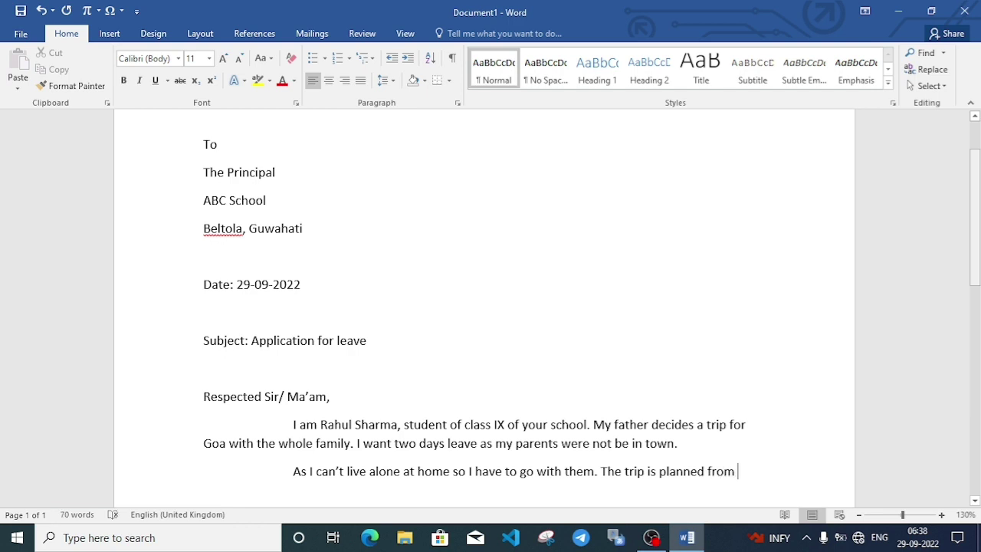
text(3)
key(BackSpace)
text(1/08/2022 to )
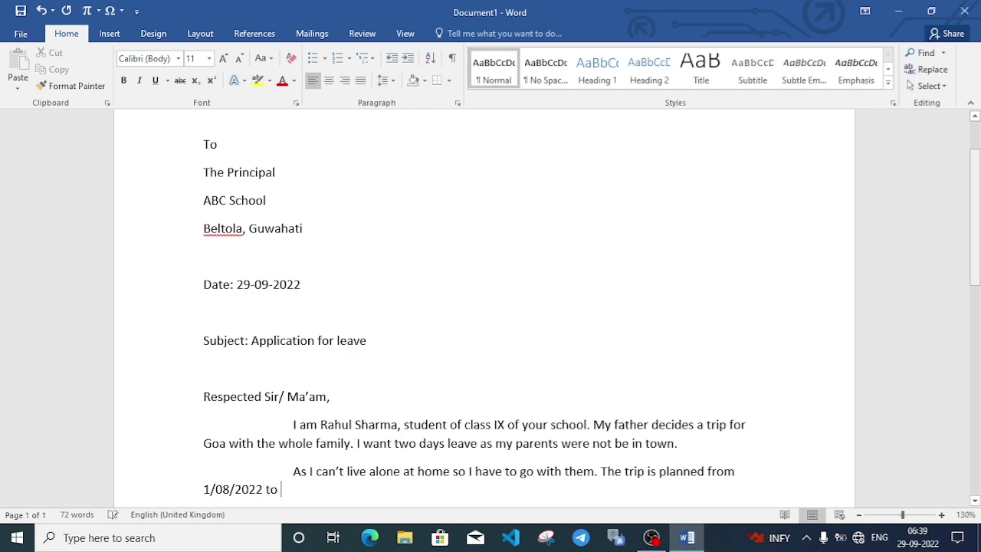
text(2/0)
key(BackSpace)
text(10/2022)
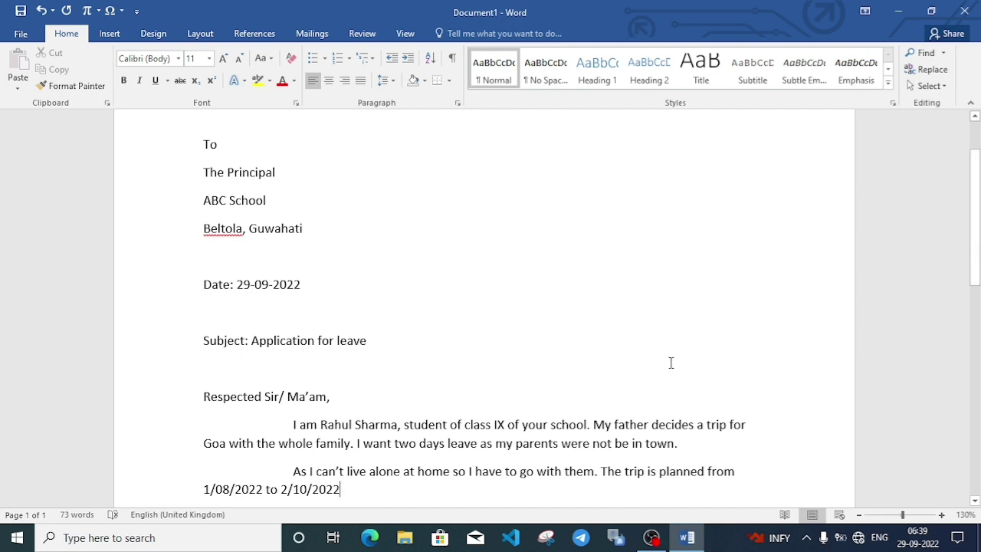
Change the start date to 1/10/2022 and add the request for leave of absence for those days.
click(228, 489)
key(BackSpace)
key(BackSpace)
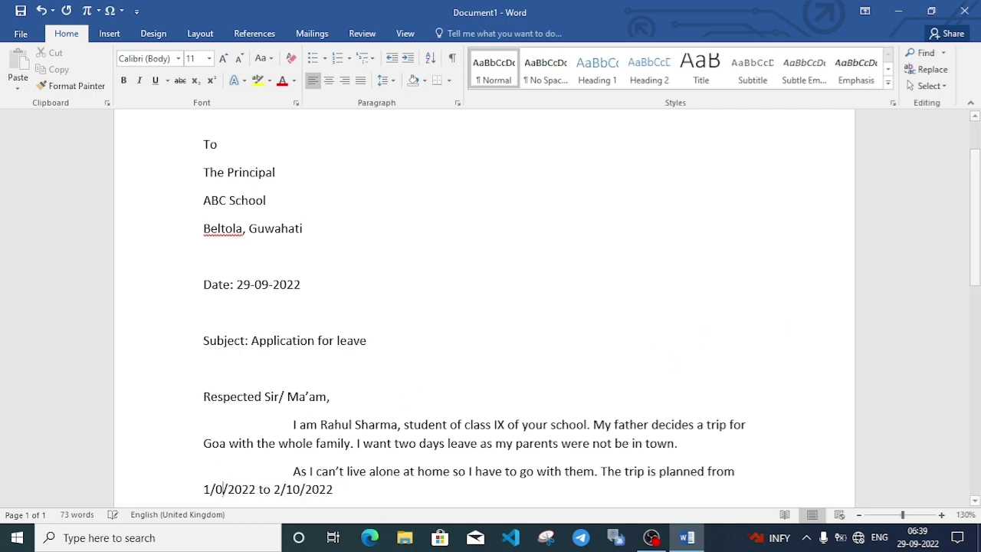
text(10)
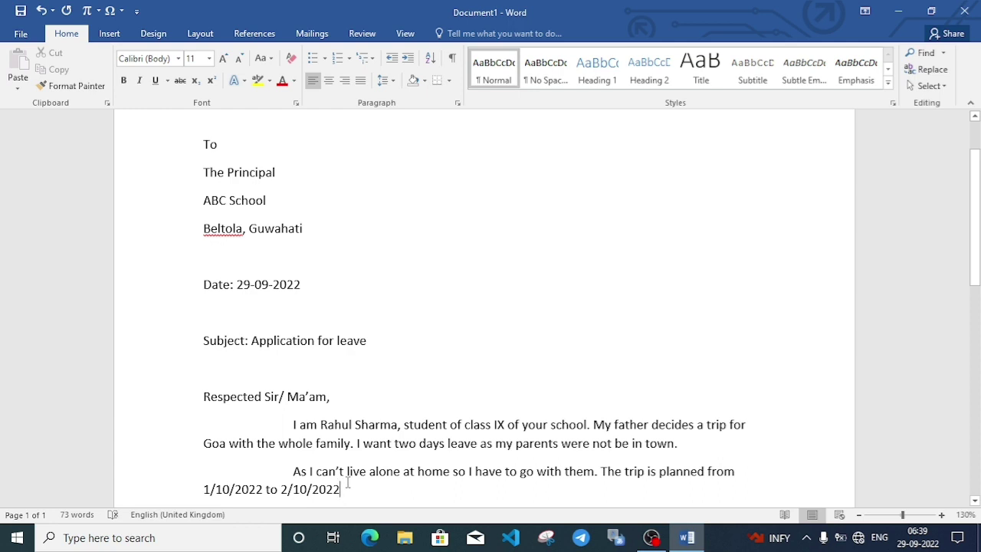
text(. )
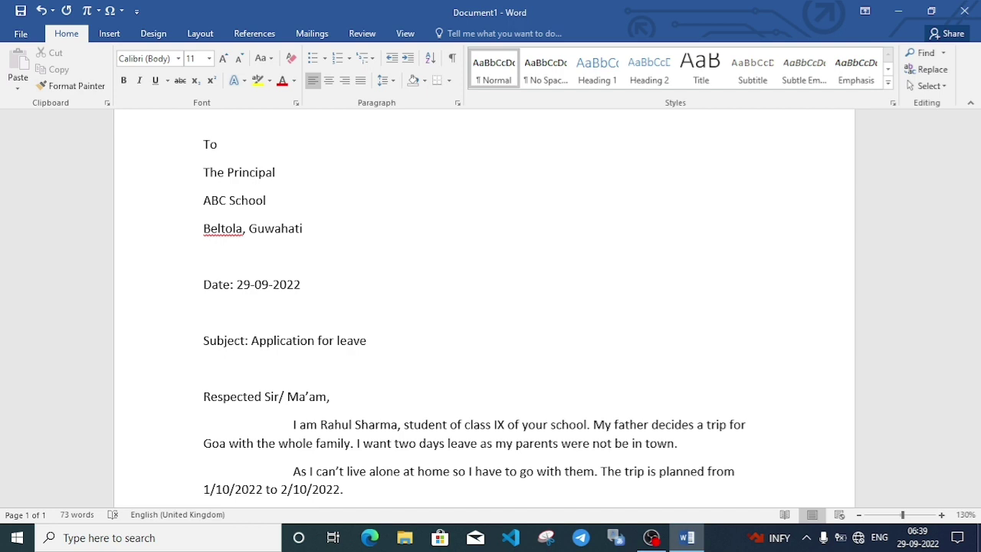
text(There fore I requ)
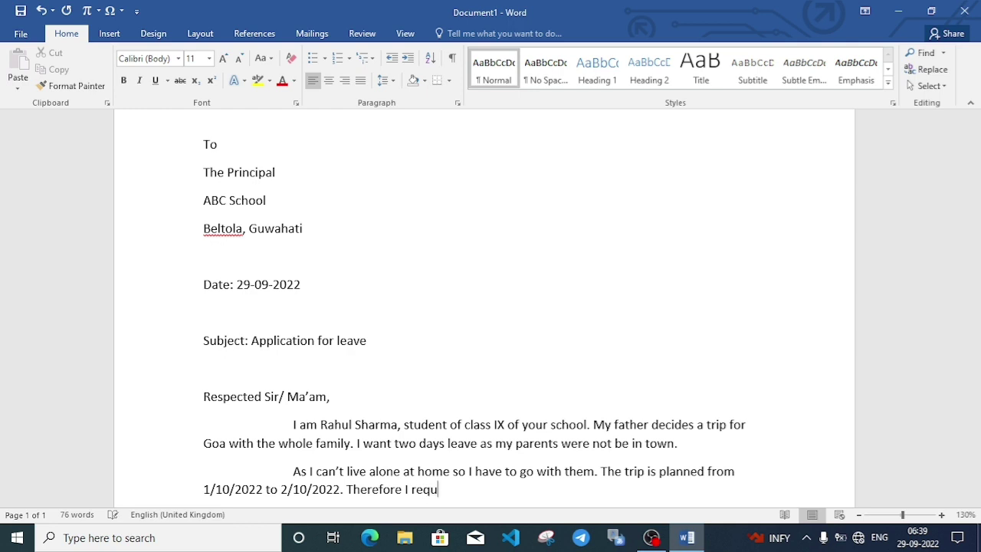
text(est you to kind)
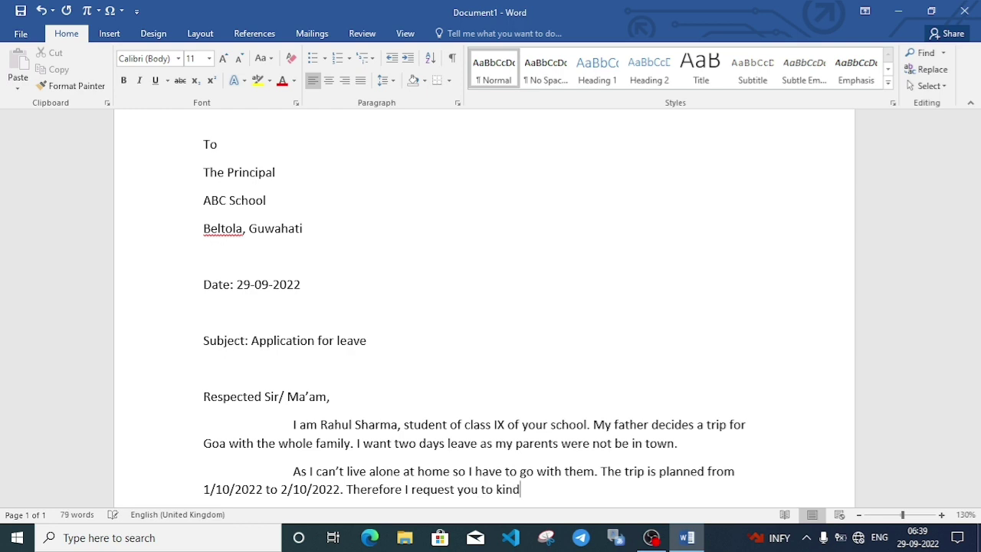
text(ly)
text( grant me leav)
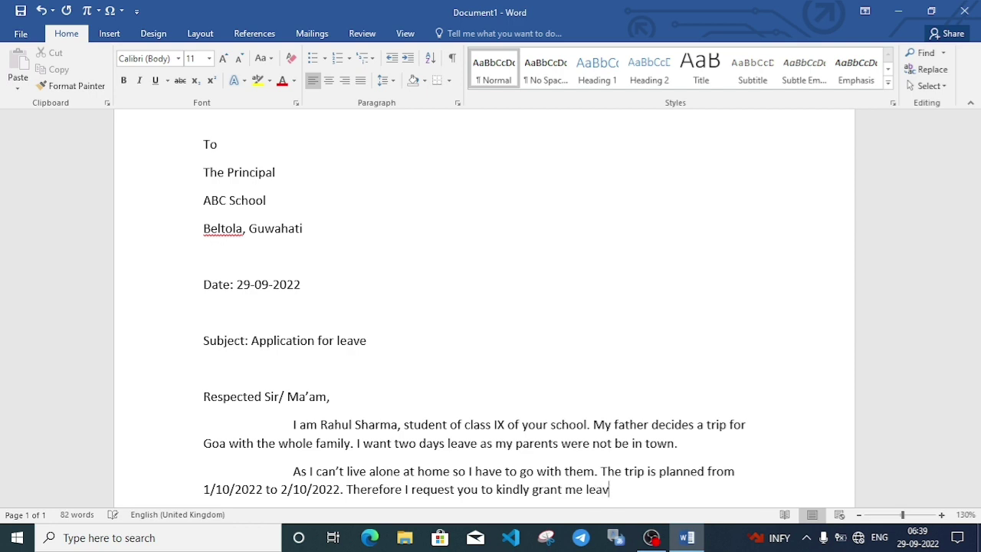
text(e of absence f)
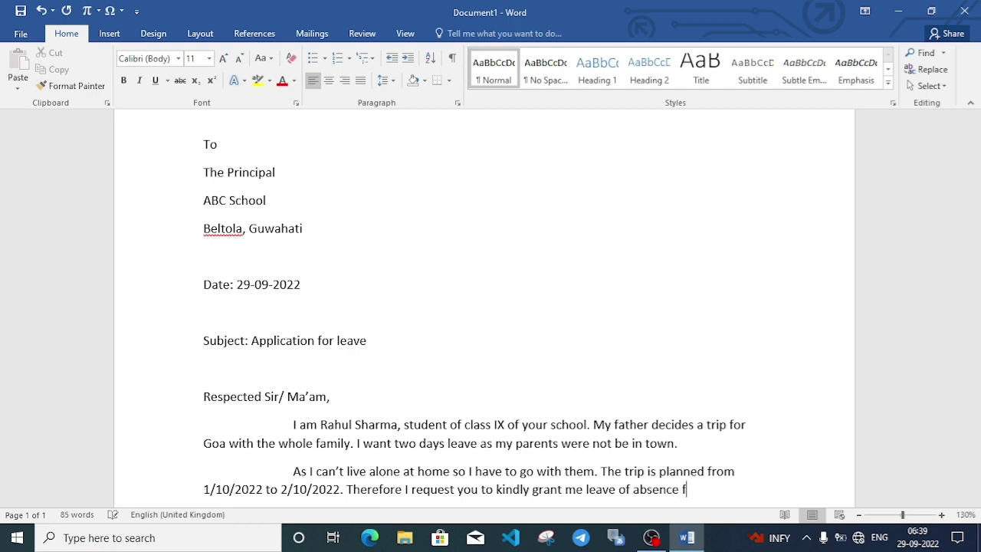
text(or those days)
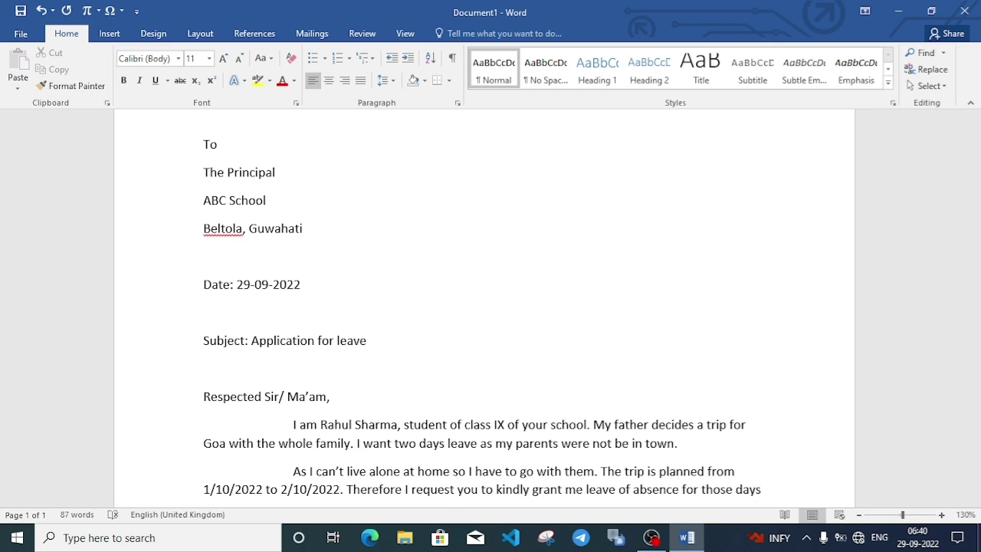
text(.)
key(Return)
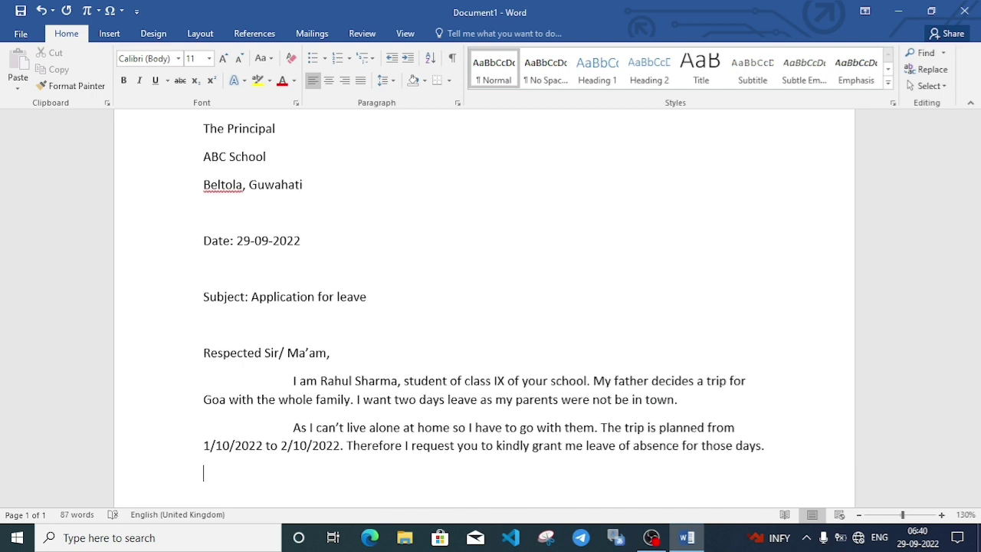
Write the closing 'Your Obedient' below the request, correcting typos.
key(Return)
key(Return)
key(Return)
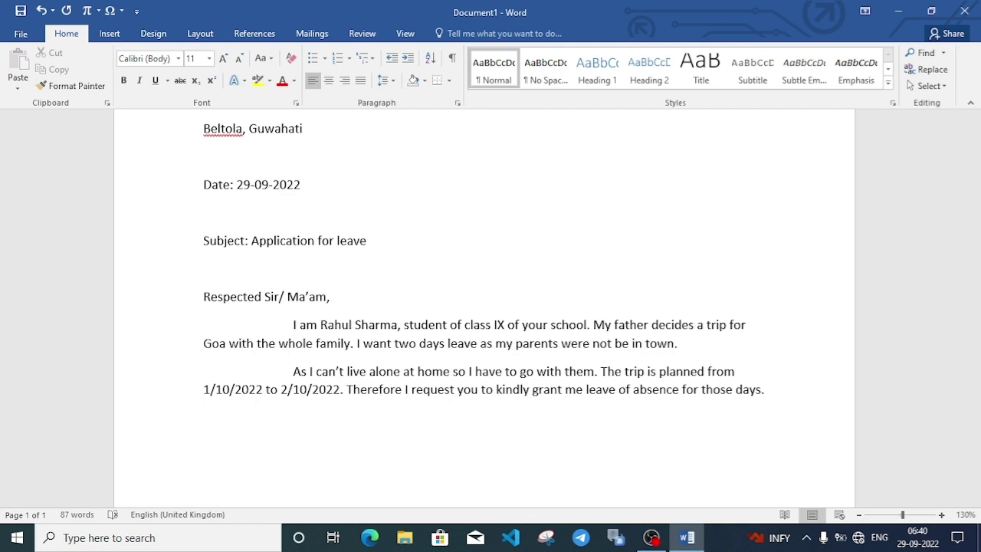
text(Your Obiedient)
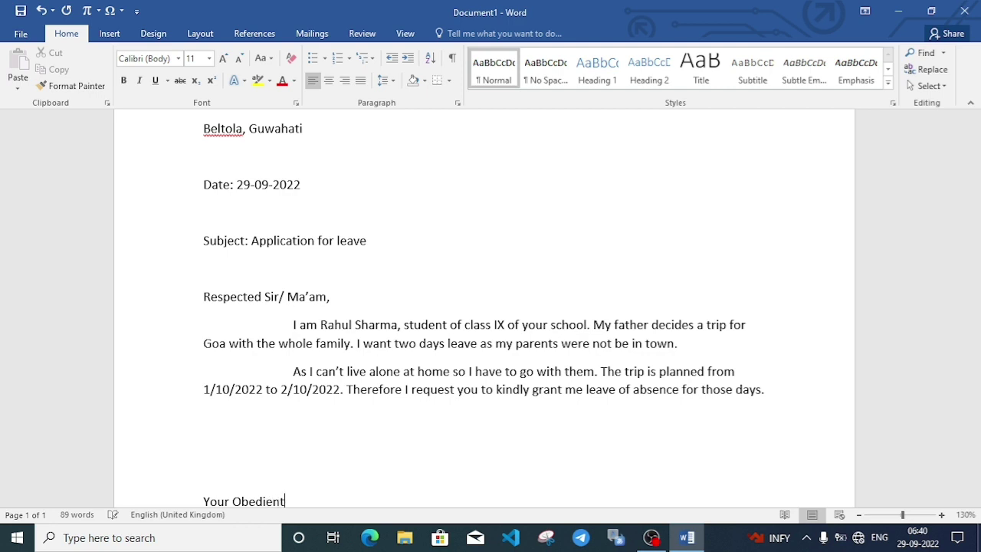
key(Return)
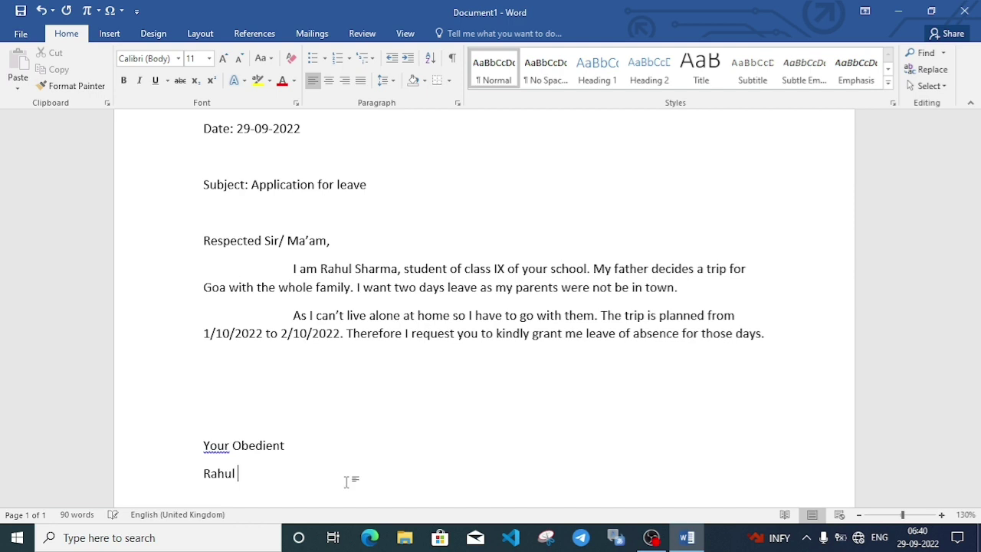
Add the student's name, 'Class: IX' and 'Roll no: 5' as sign-off lines.
key(Return)
text(Class:)
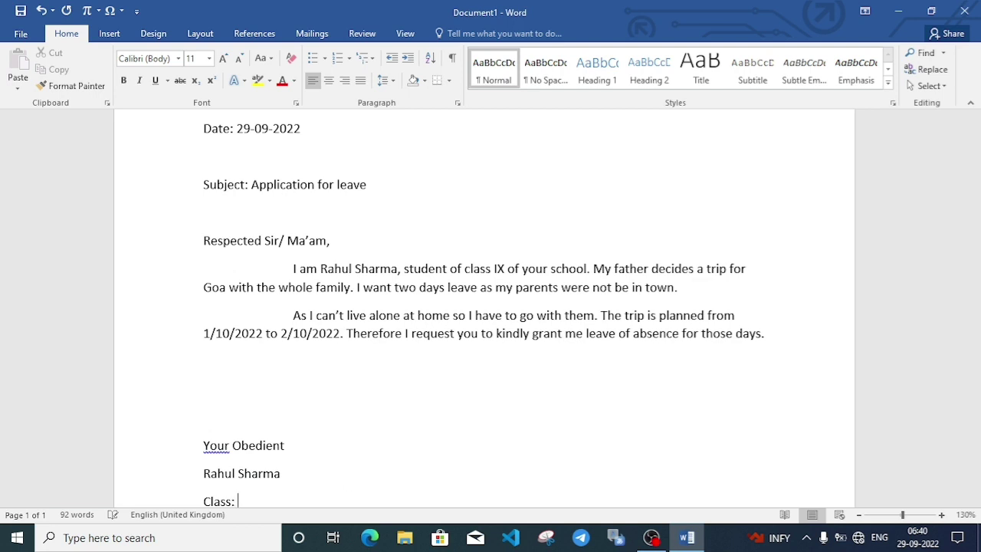
text( IX)
key(Return)
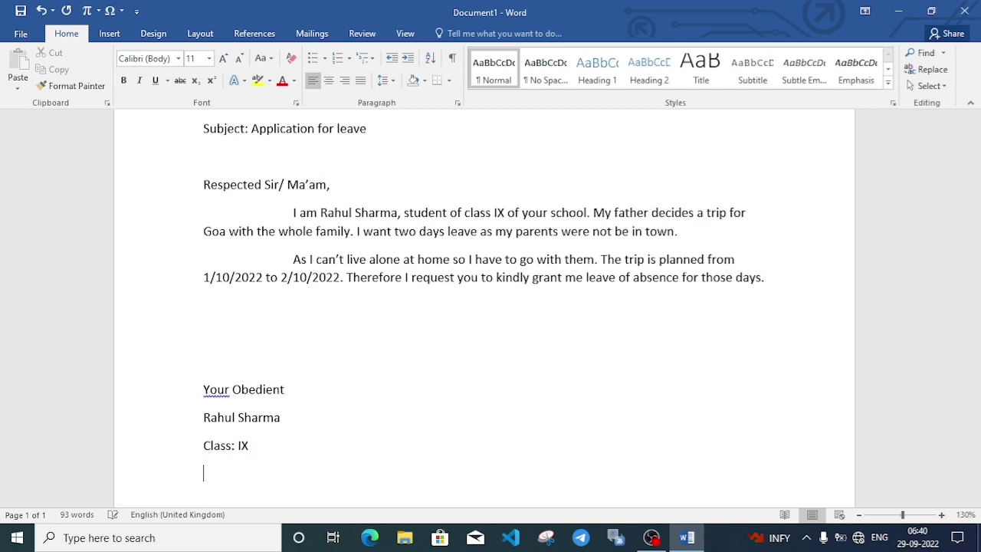
text(Roll no)
key(BackSpace)
key(Return)
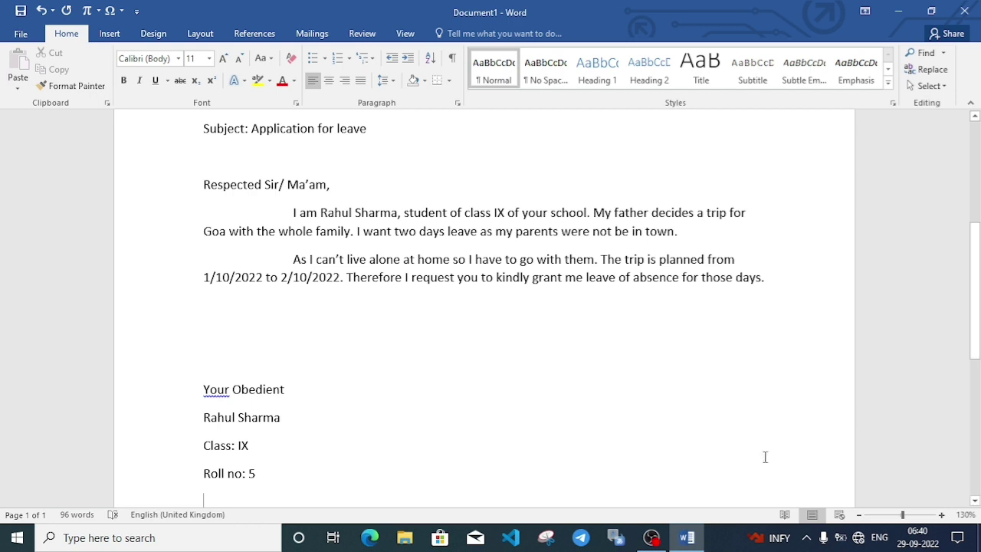
Zoom the page out to 120% and select the whole letter from To to Roll no: 5.
click(860, 515)
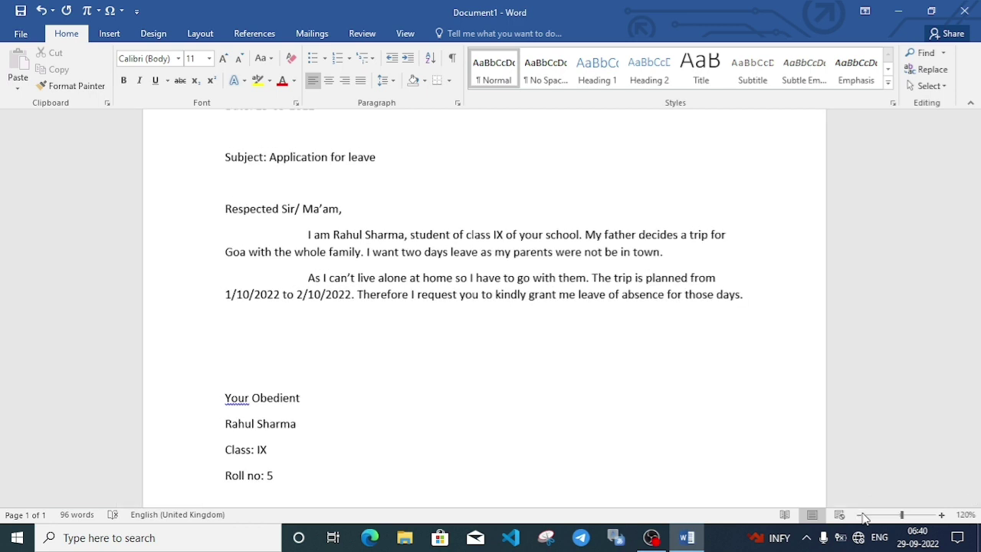
drag(978, 327, 683, 147)
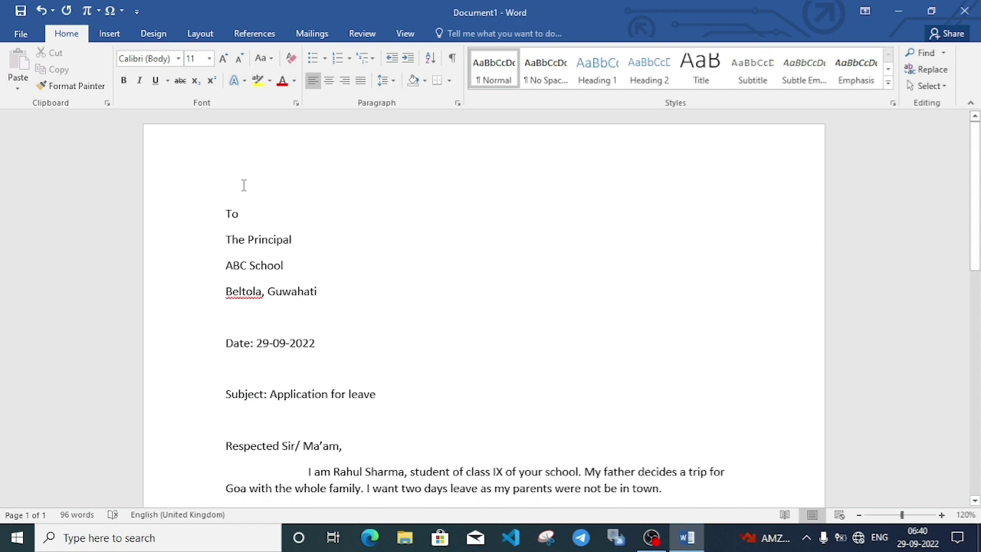
drag(219, 208, 365, 366)
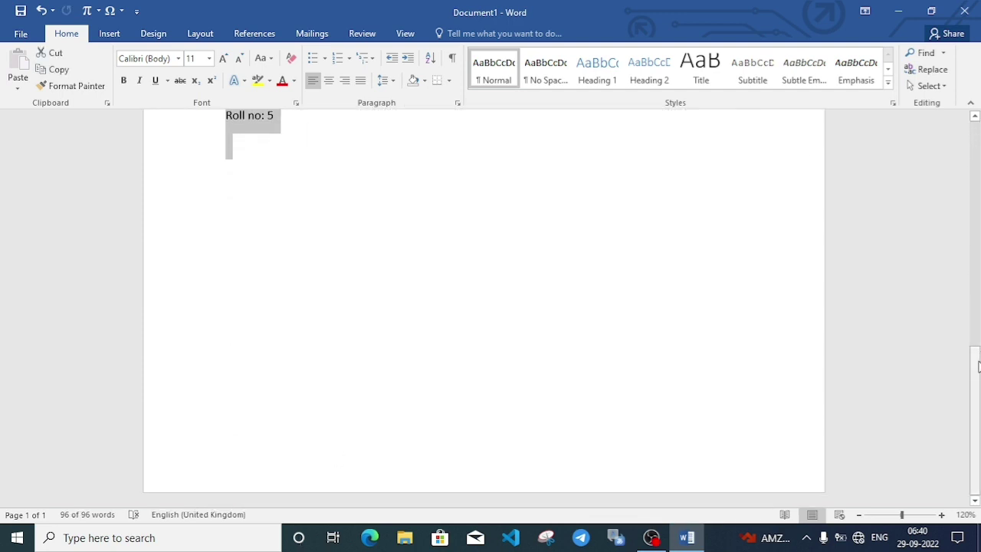
Change all of the letter's text from Calibri to Times New Roman at size 16.
drag(978, 387, 978, 187)
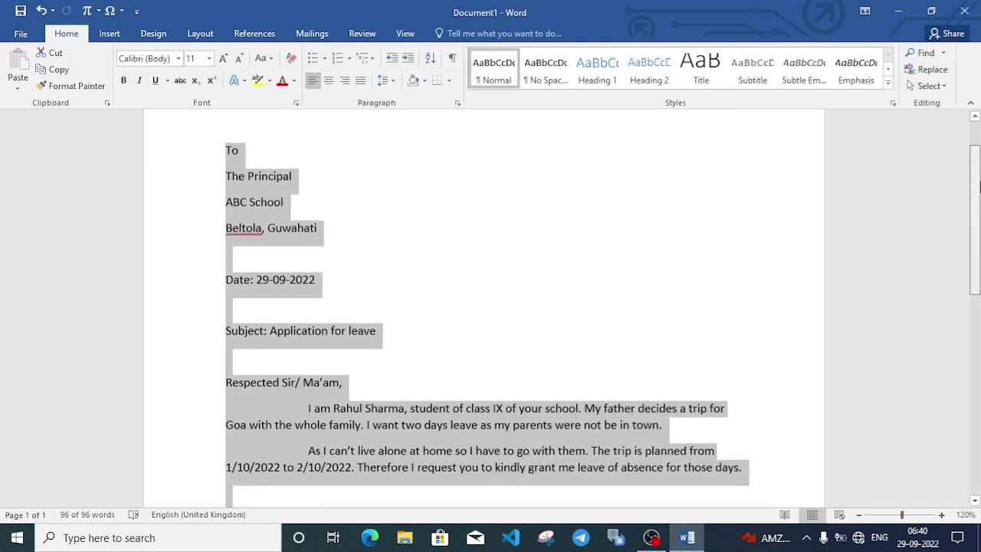
click(208, 62)
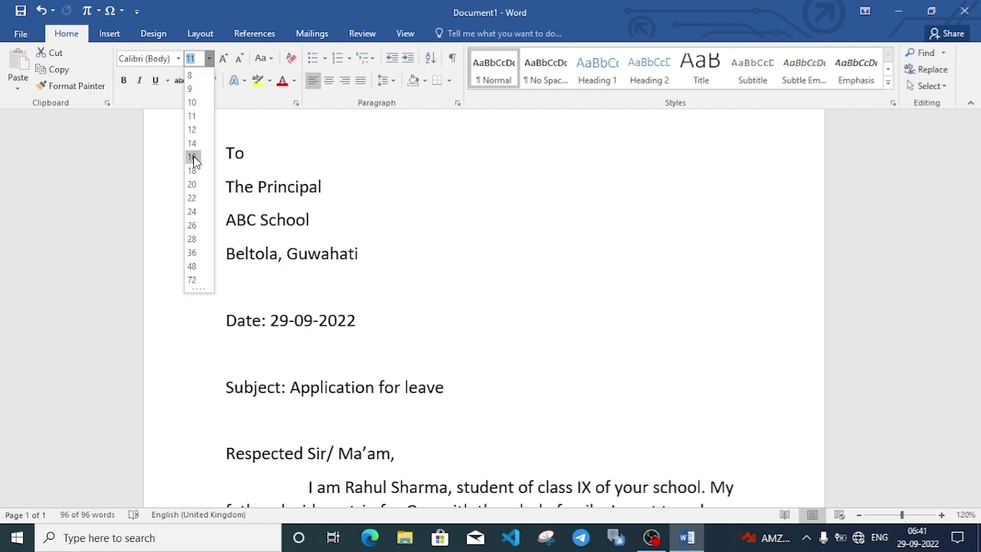
click(192, 157)
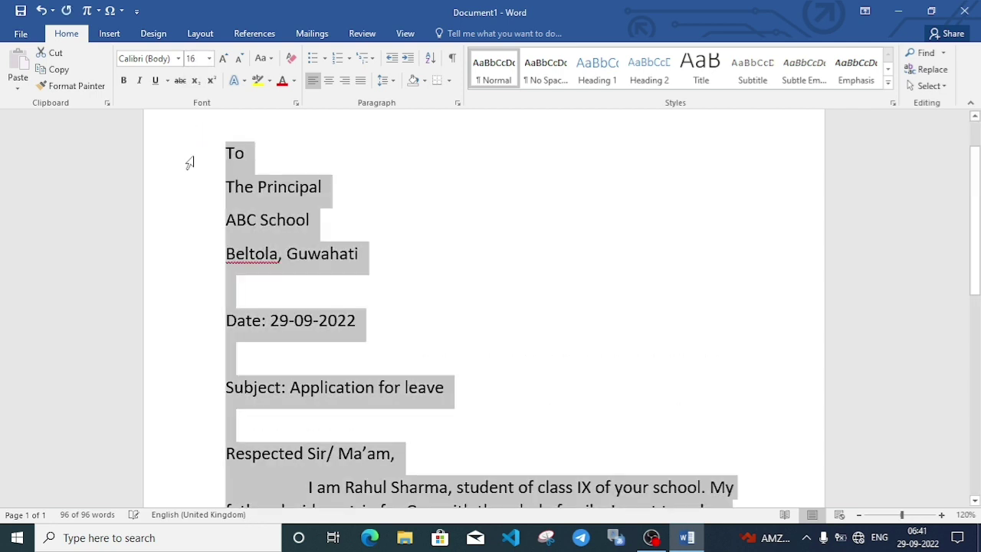
click(177, 59)
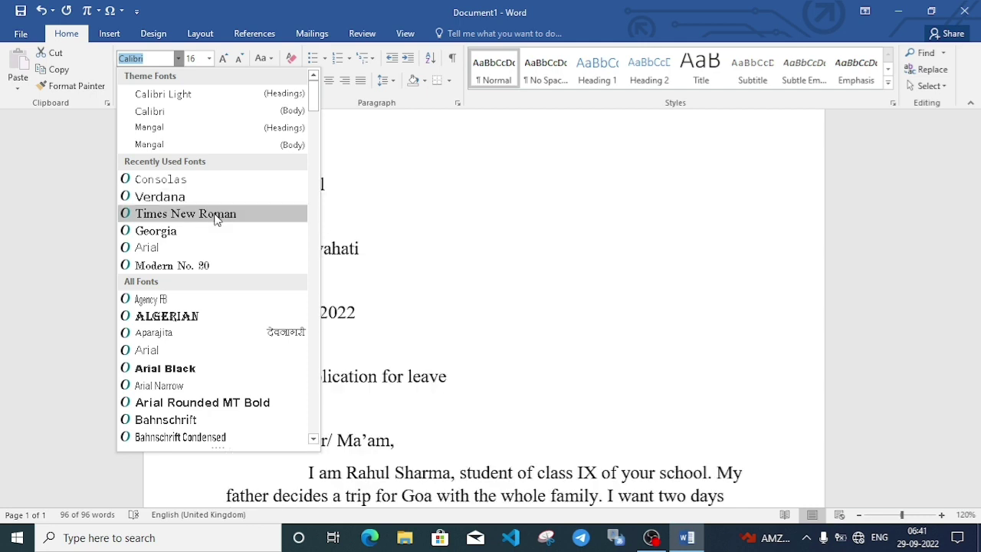
click(186, 214)
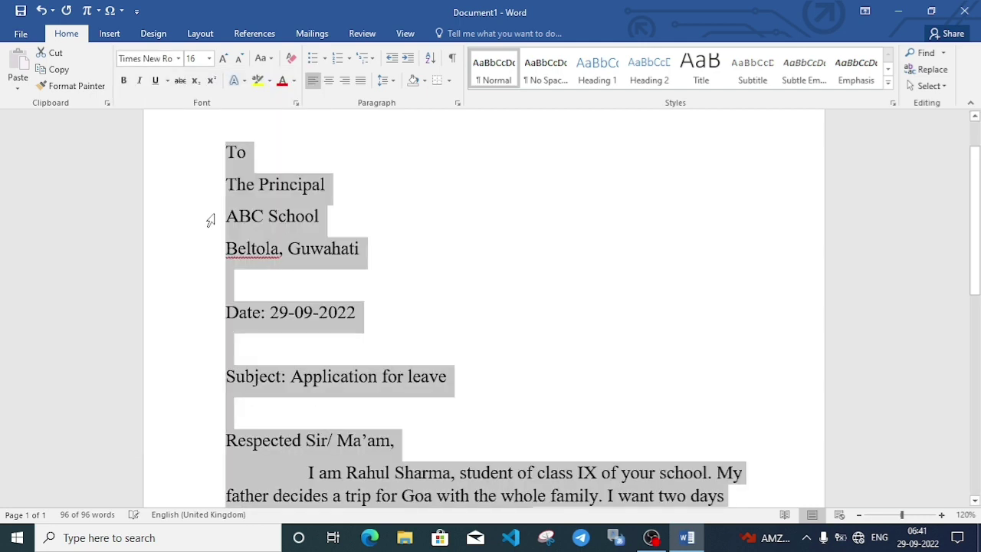
click(440, 342)
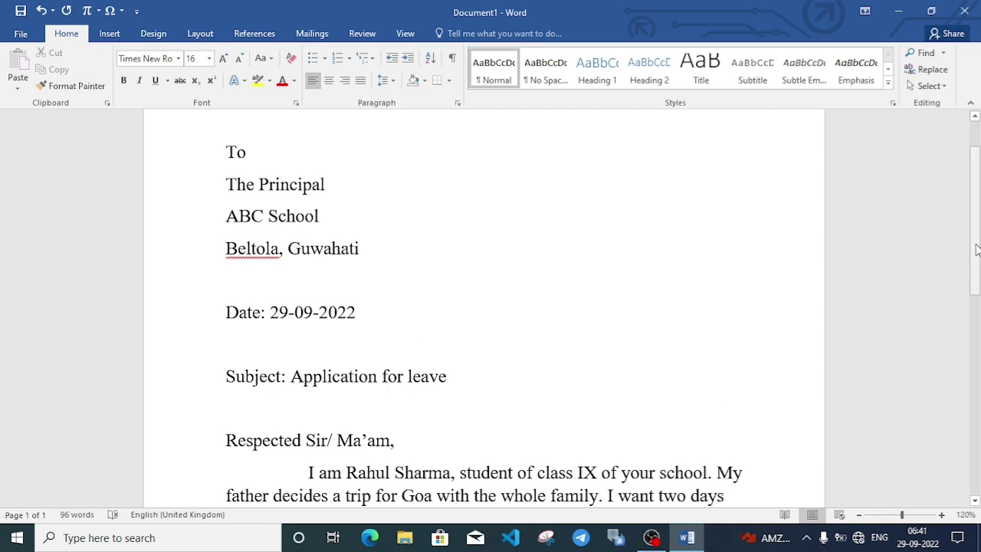
Add an s after 'Your' in the letter's closing line.
drag(976, 250, 976, 391)
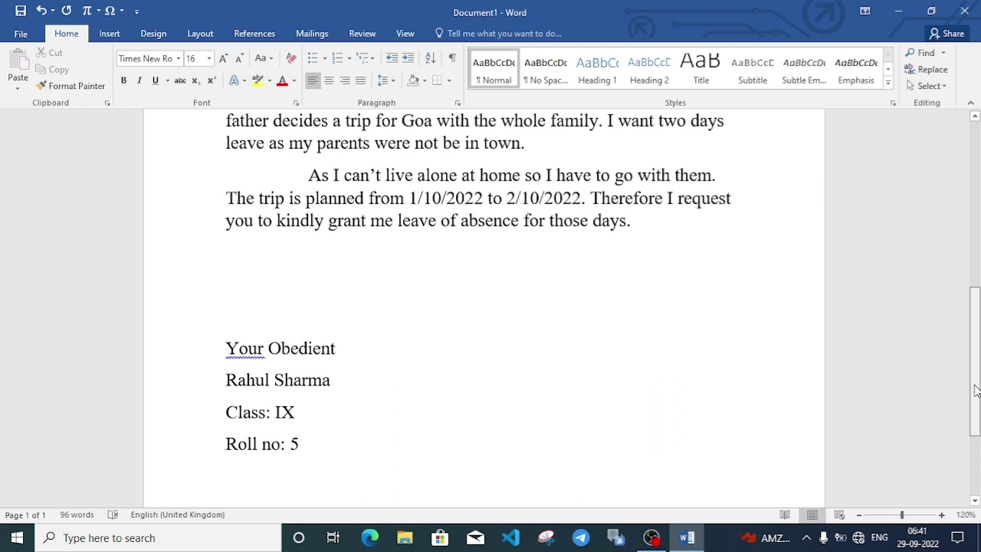
right_click(253, 347)
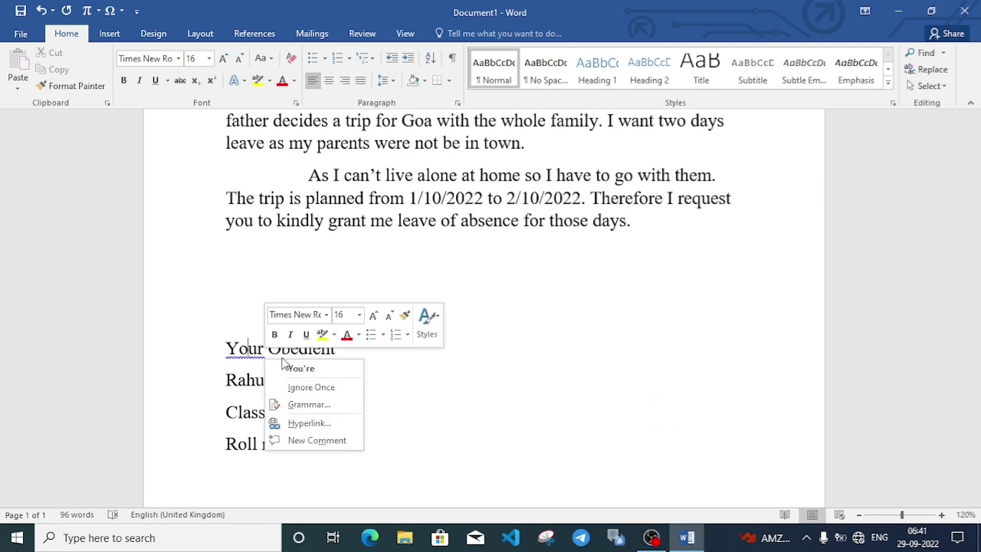
click(246, 348)
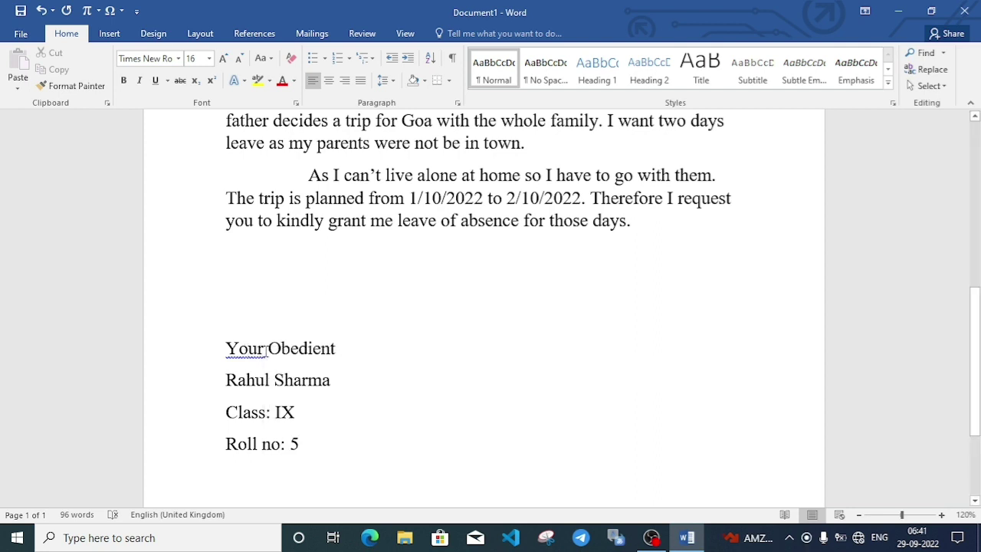
click(266, 348)
text('s)
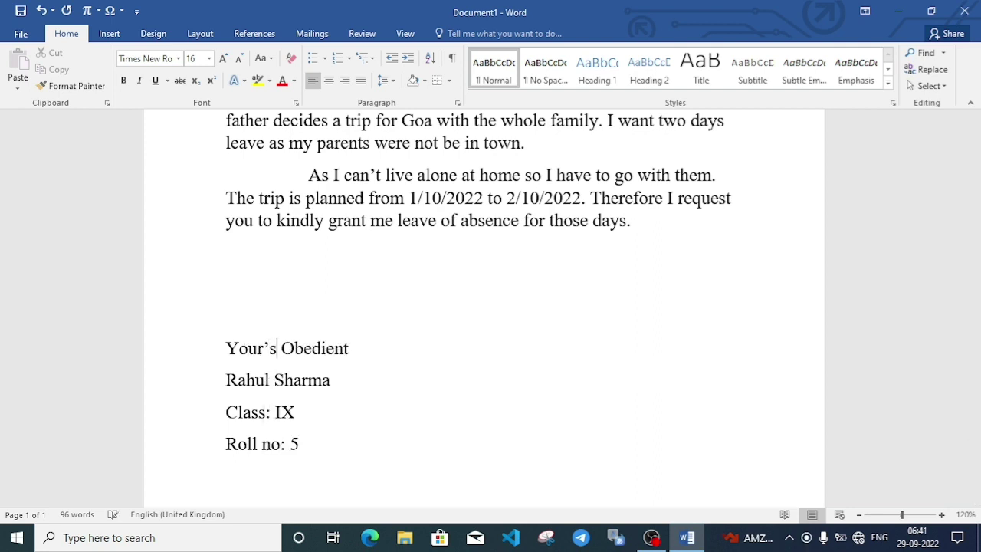
click(267, 411)
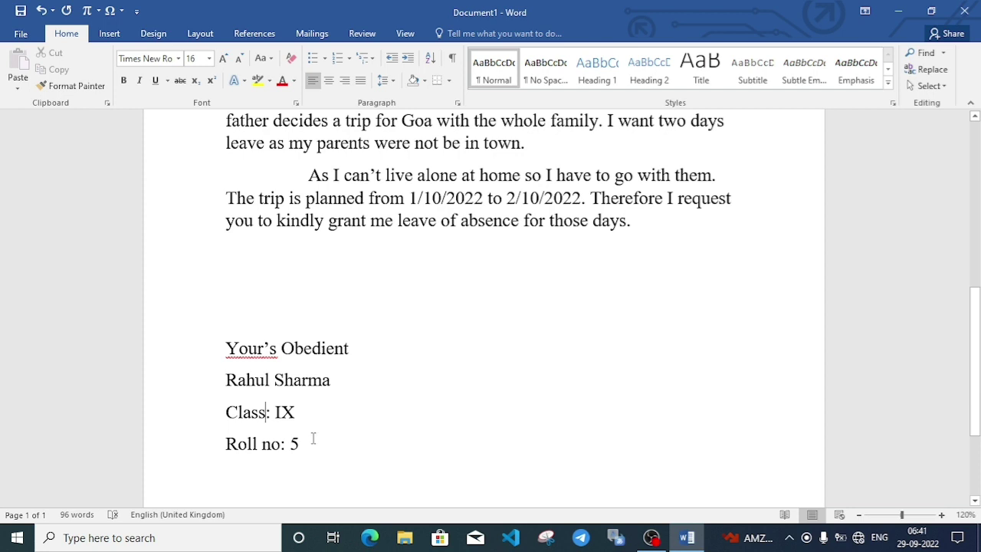
Replace the misspelled closing word with 'Yours' and add a comma after 'To'.
right_click(265, 348)
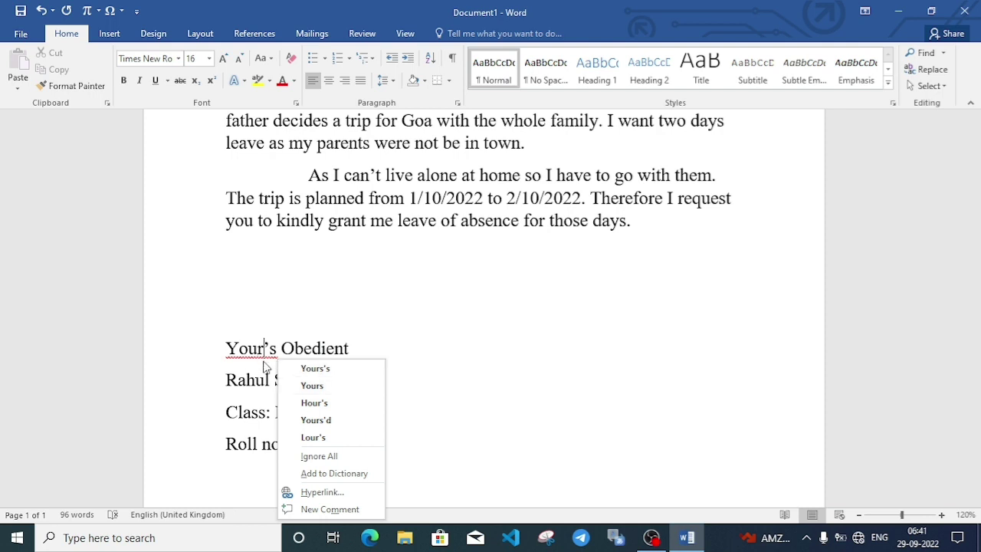
click(314, 385)
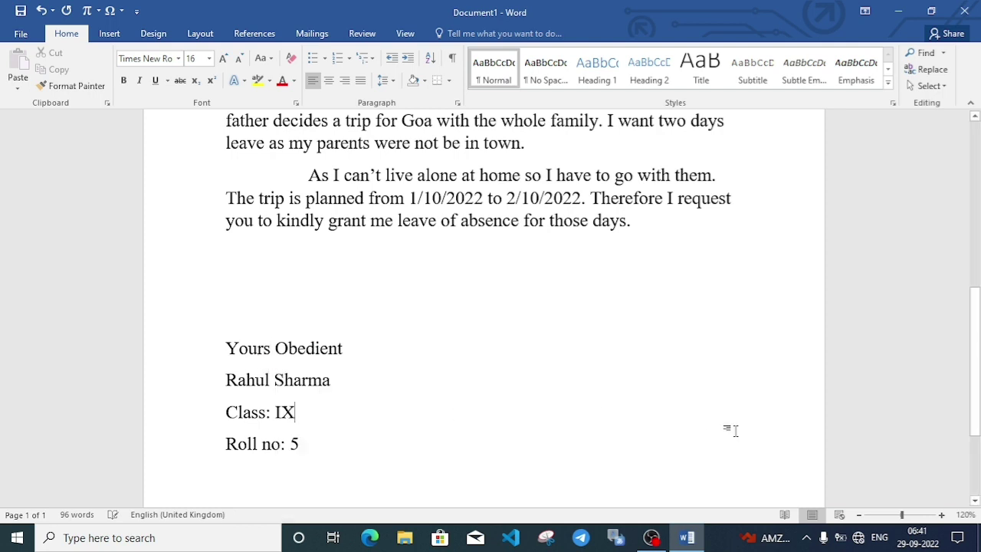
drag(976, 389, 978, 244)
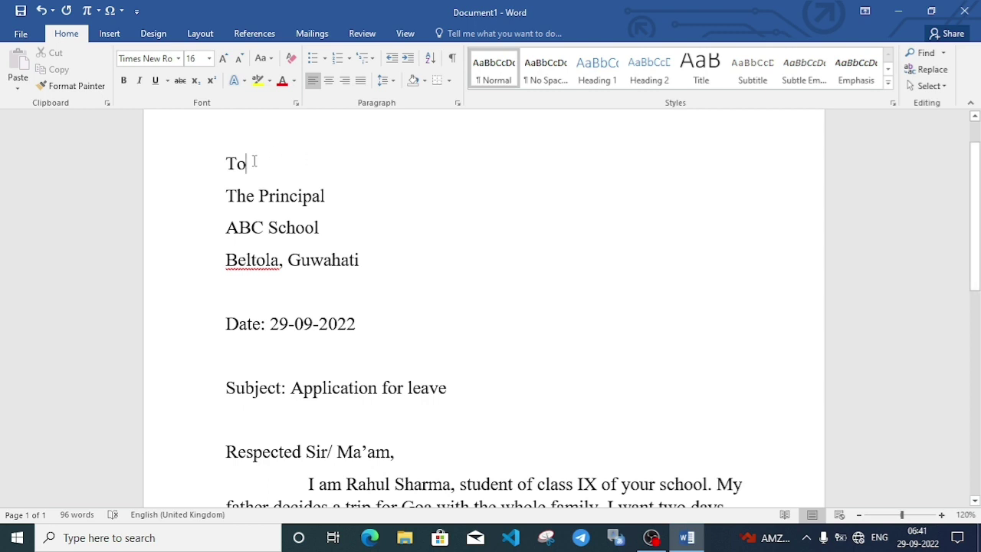
text(,)
Save the letter to This PC > Desktop with the student's name as the file name.
key(ctrl+s)
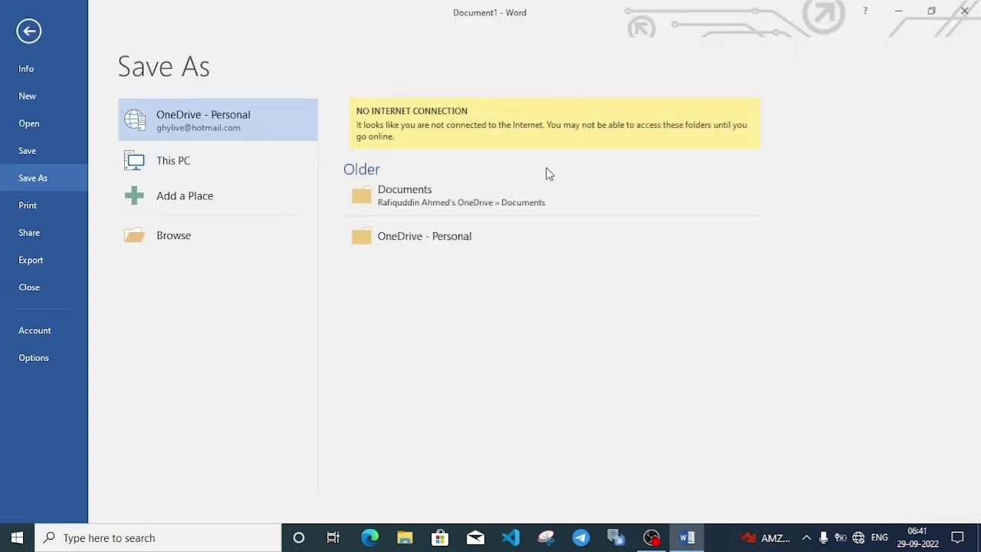
click(208, 172)
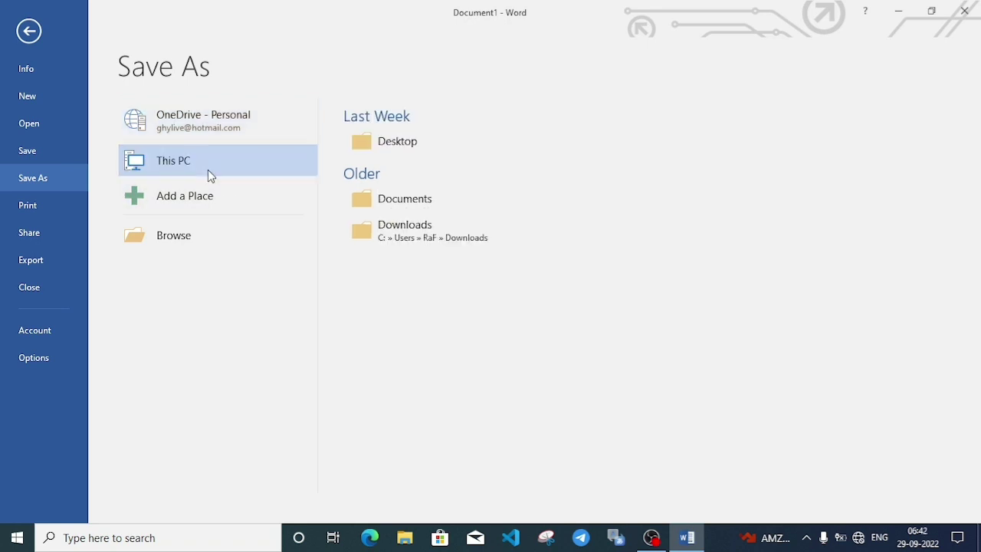
click(432, 147)
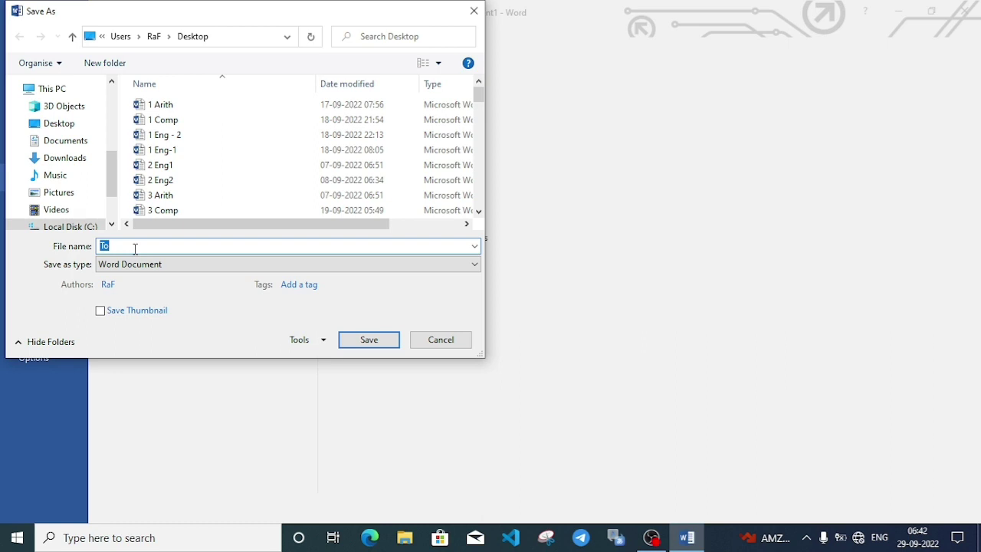
text(Rahul)
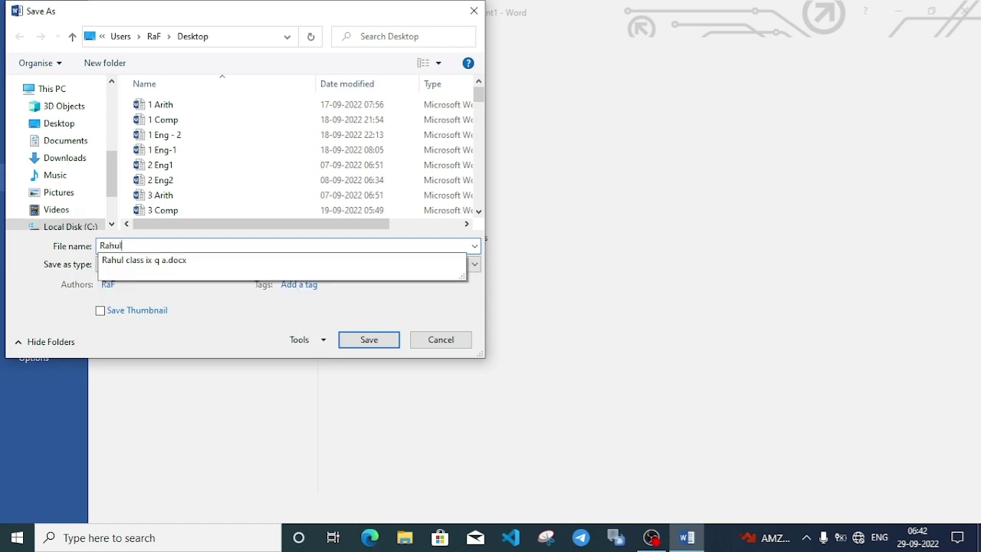
text( S)
key(Return)
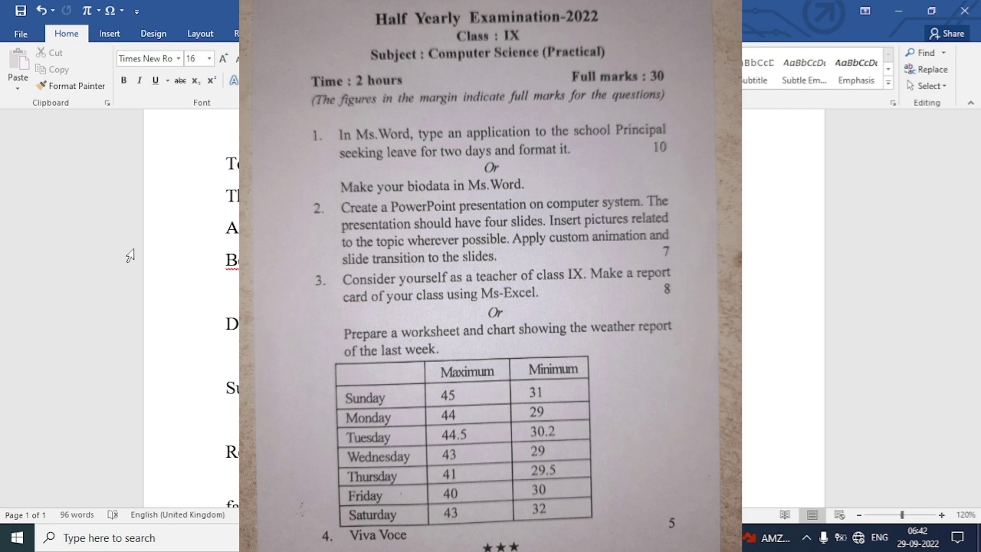
Close Word, then launch PowerPoint 2016 from the Start menu's app list.
click(965, 10)
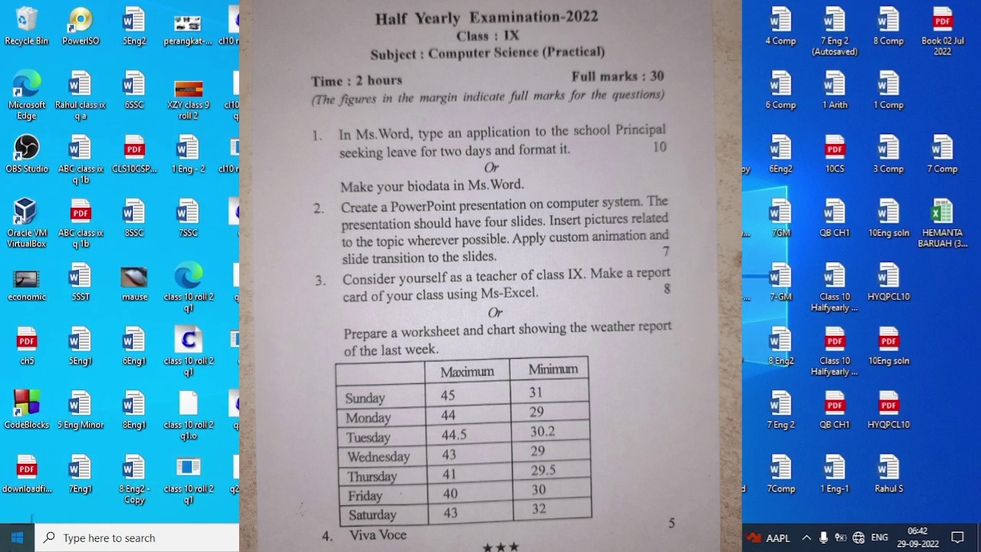
click(17, 537)
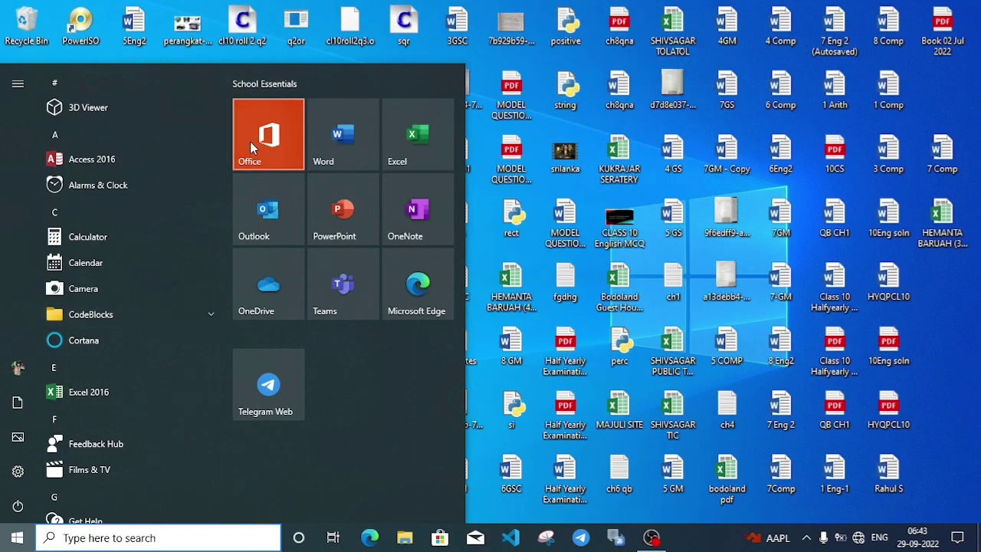
drag(226, 132, 220, 350)
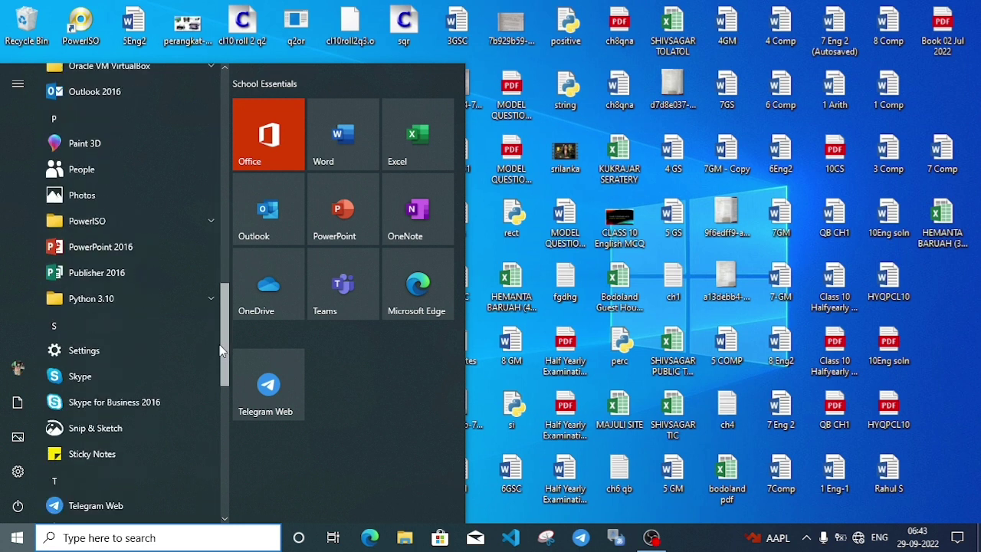
click(111, 245)
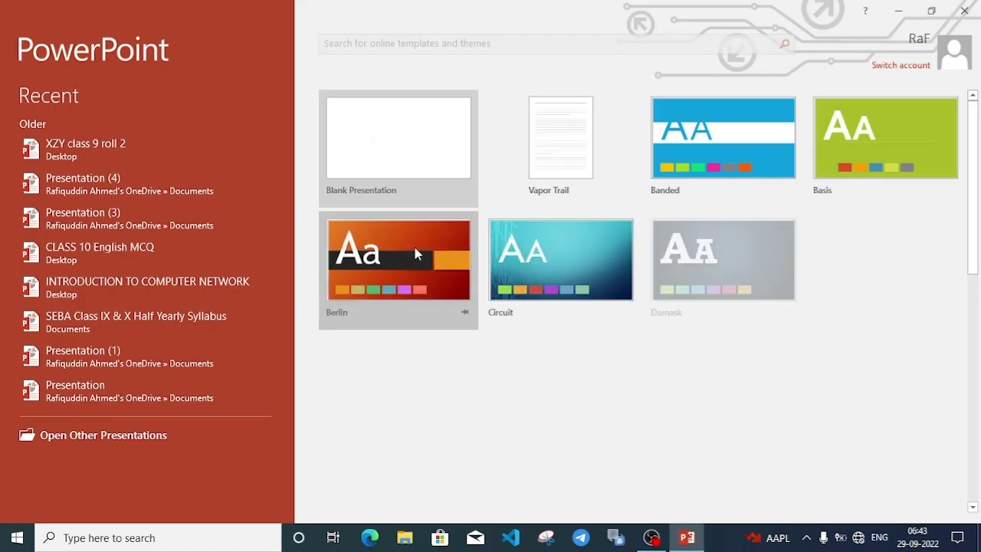
Create a blank presentation and give its title slide the title 'Computer System'.
click(415, 148)
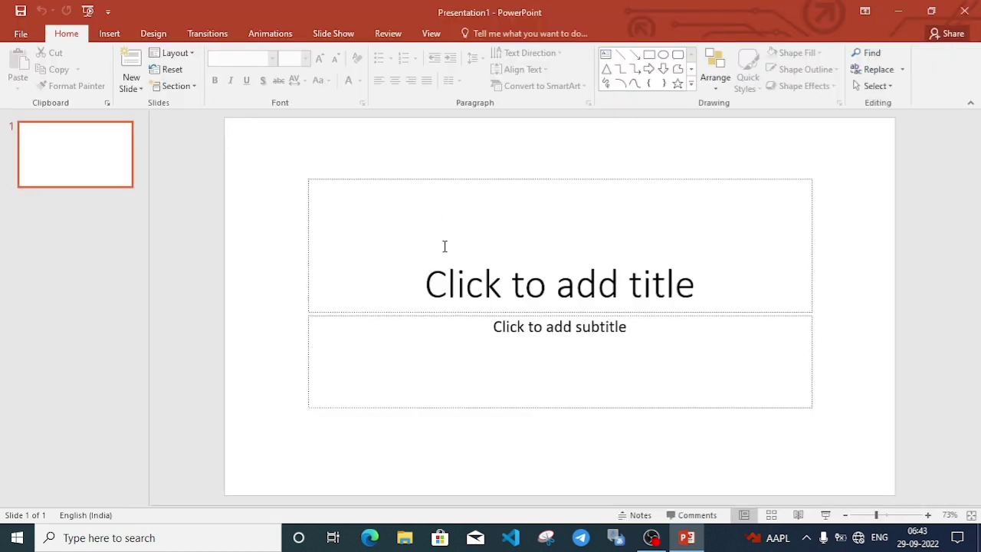
click(446, 255)
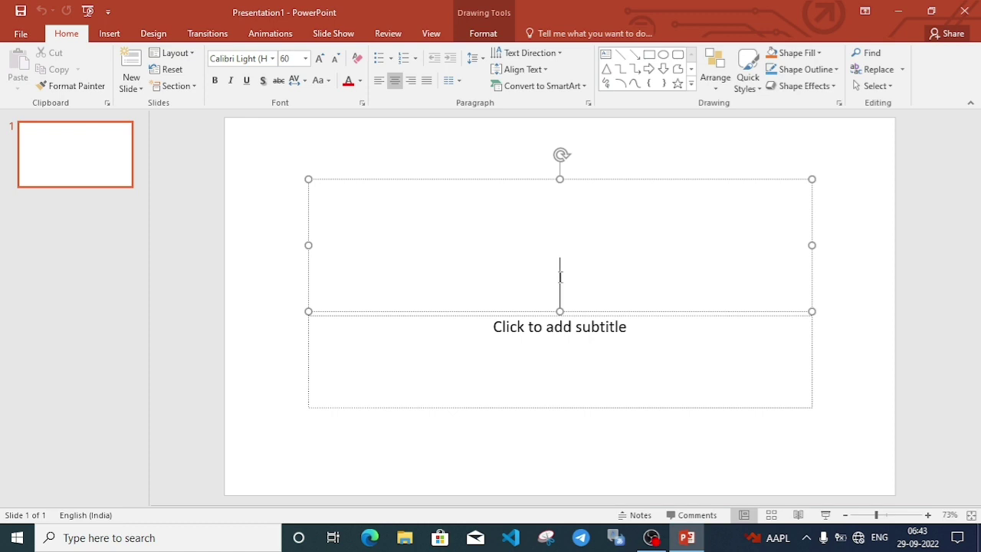
text(Comput)
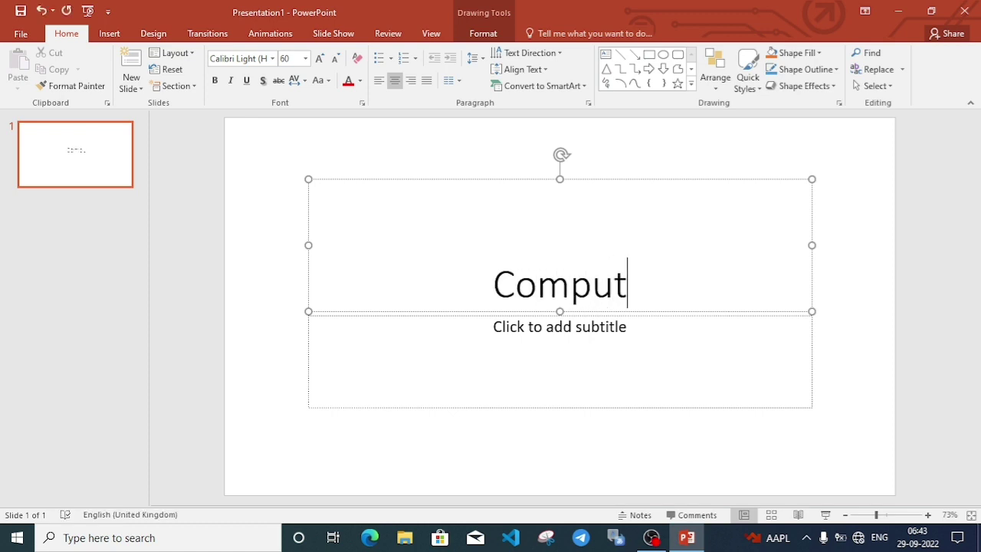
text(er Sy)
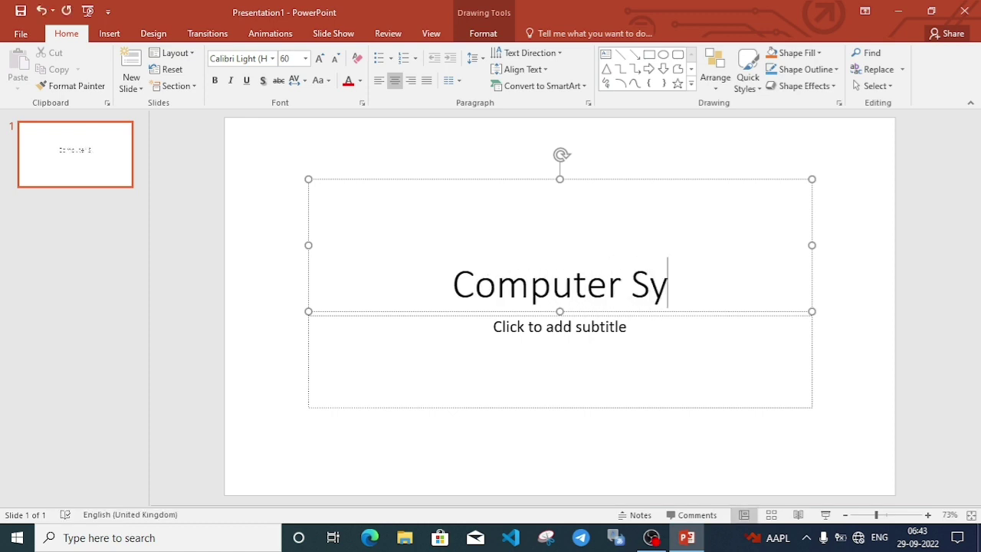
text(stem)
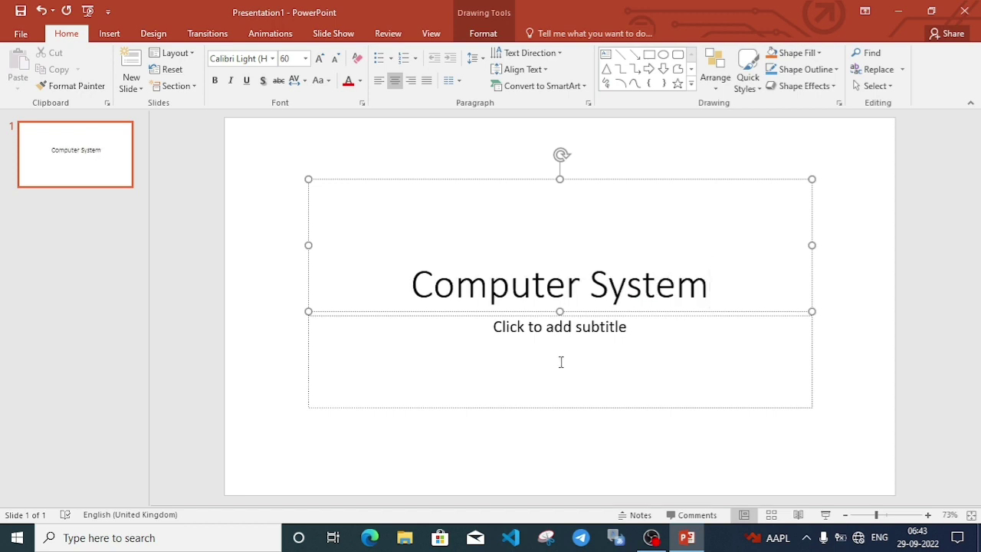
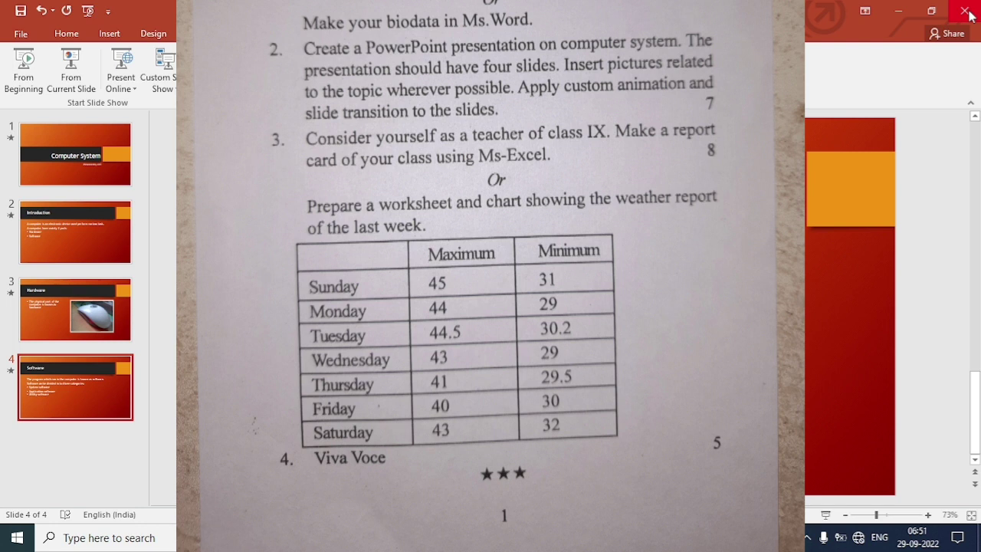
Close the finished four-slide Computer System presentation in PowerPoint.
click(965, 13)
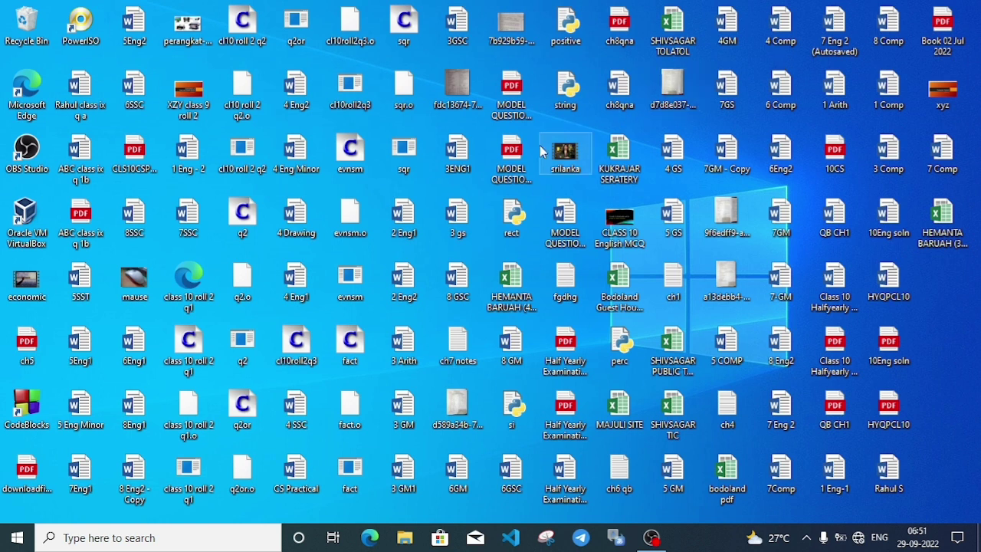
Launch Excel 2016 from the Start menu and create a blank workbook, Book1.
click(17, 537)
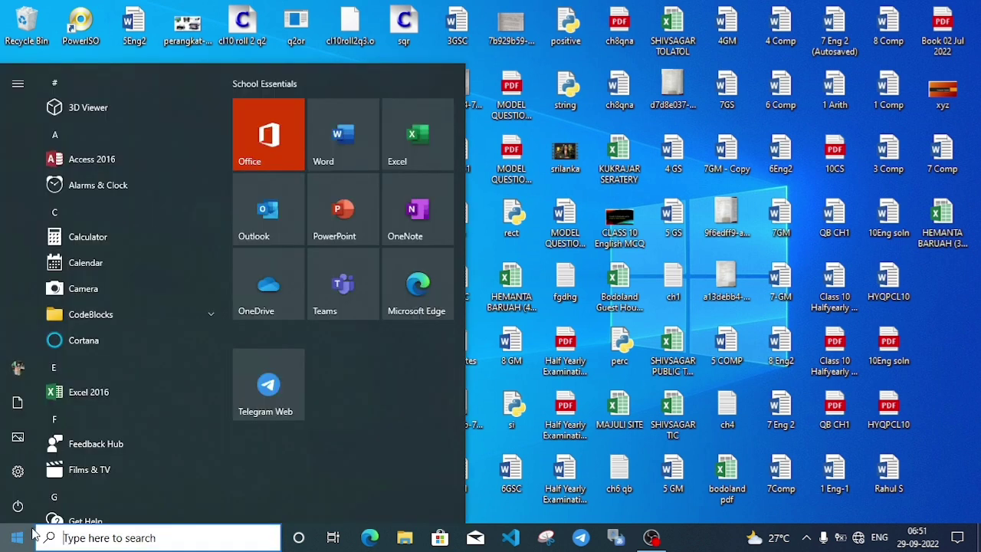
click(100, 393)
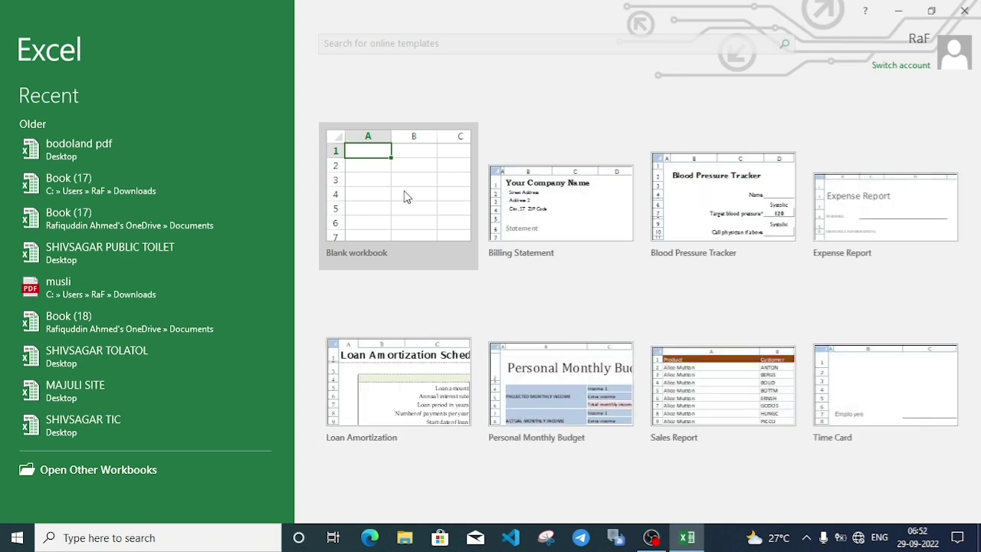
click(404, 193)
click(405, 192)
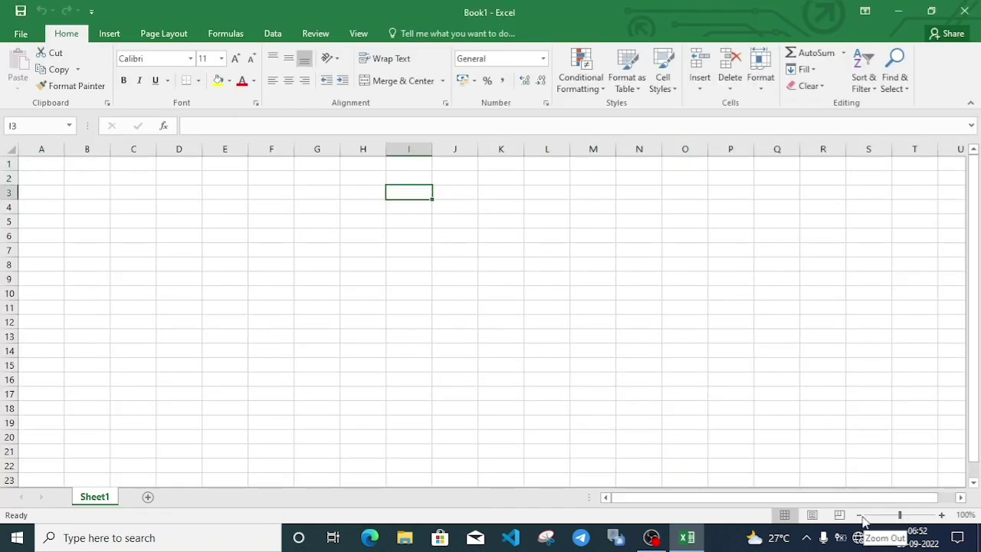
Zoom the sheet to 120% and enter headers MAXIMUM in B1 and MINIMUM in C1.
click(942, 516)
click(942, 515)
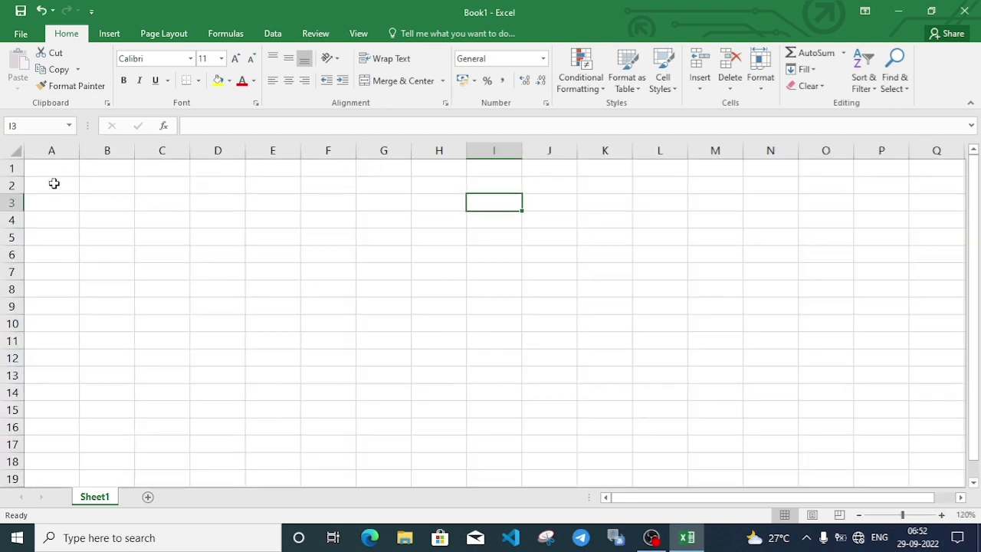
click(113, 166)
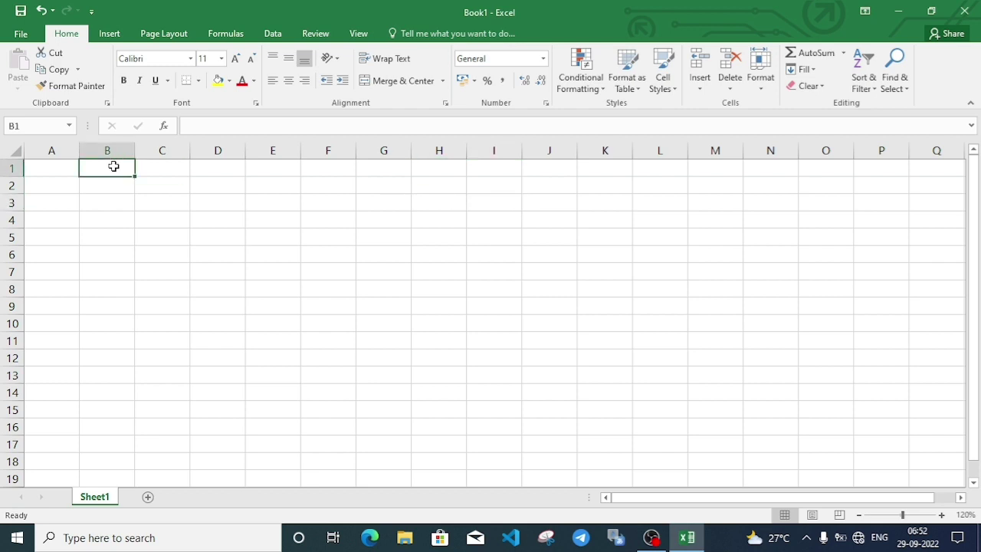
text(MAXIM,)
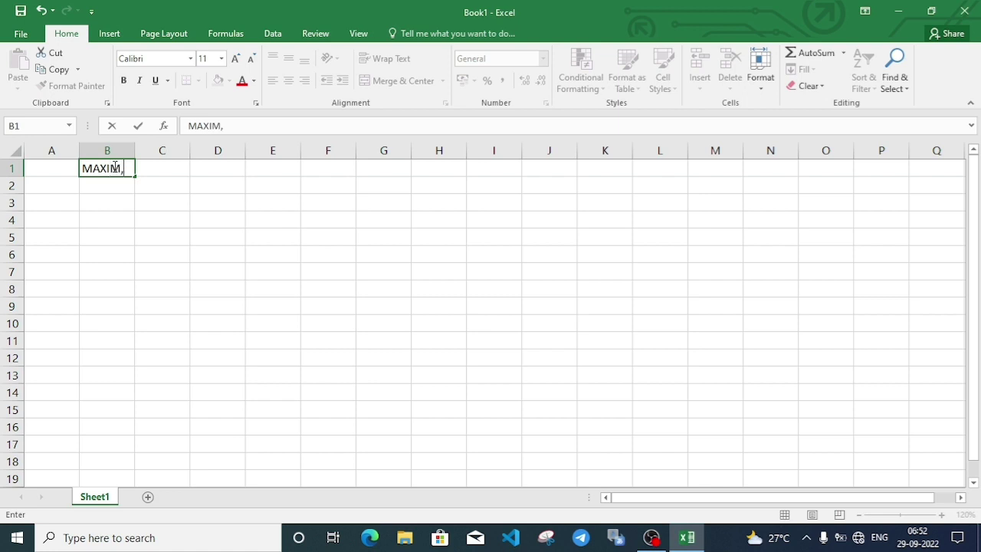
key(BackSpace)
text(UM)
key(Tab)
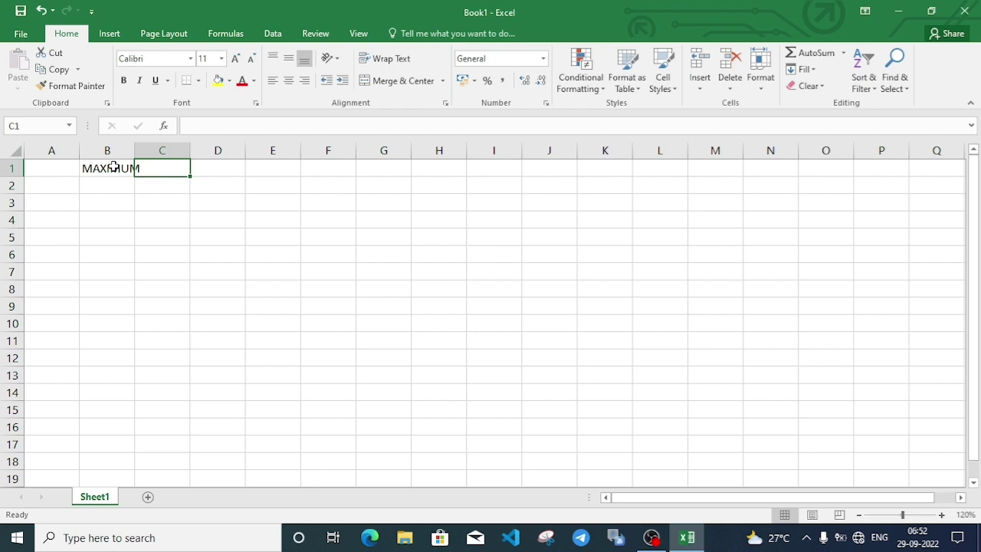
text(MINI)
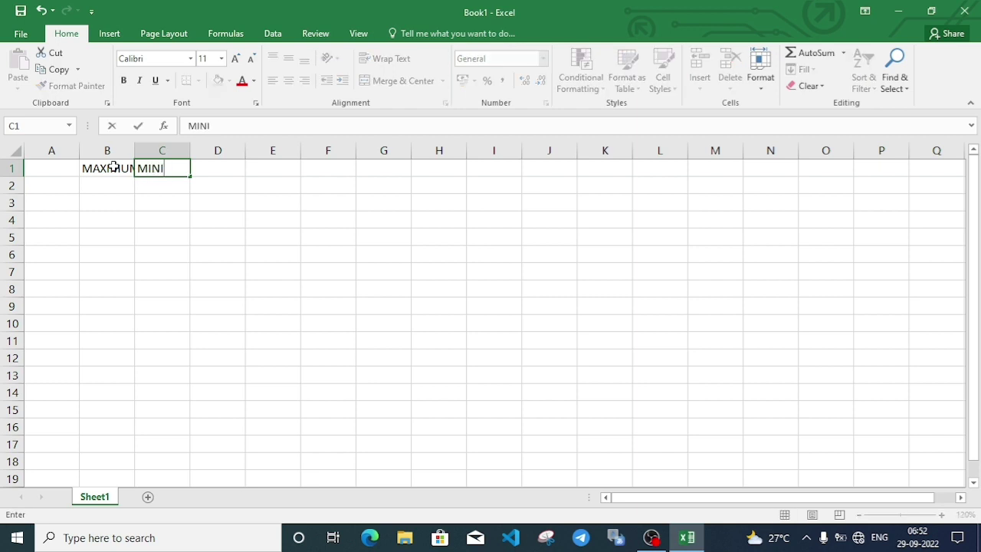
text(MUM)
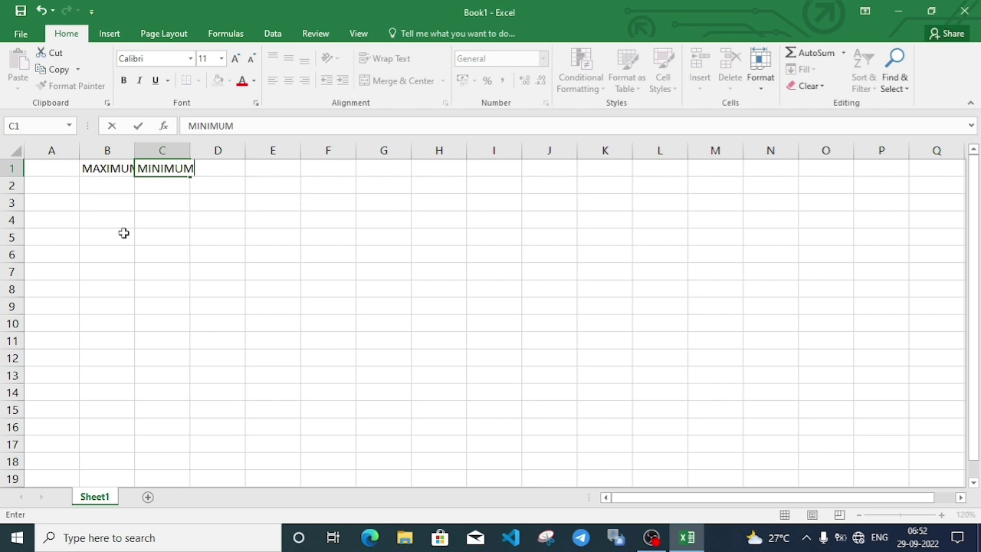
click(123, 233)
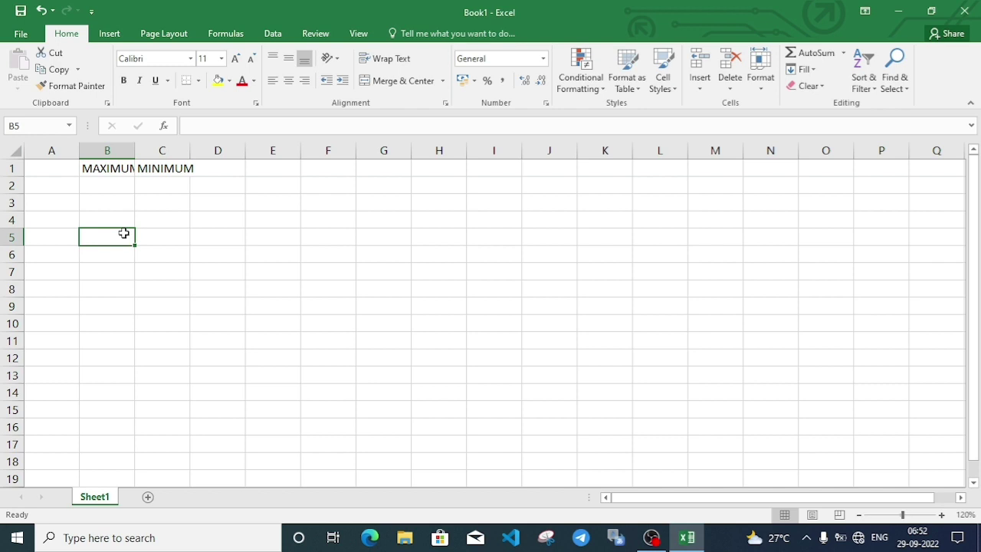
Autofit columns B and C to fit their MAXIMUM and MINIMUM headers.
double_click(135, 151)
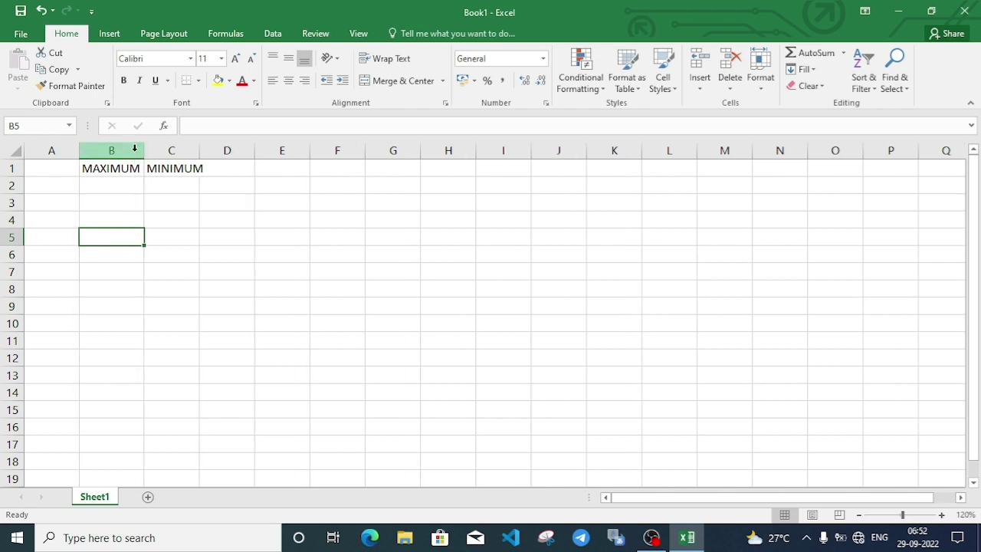
double_click(198, 151)
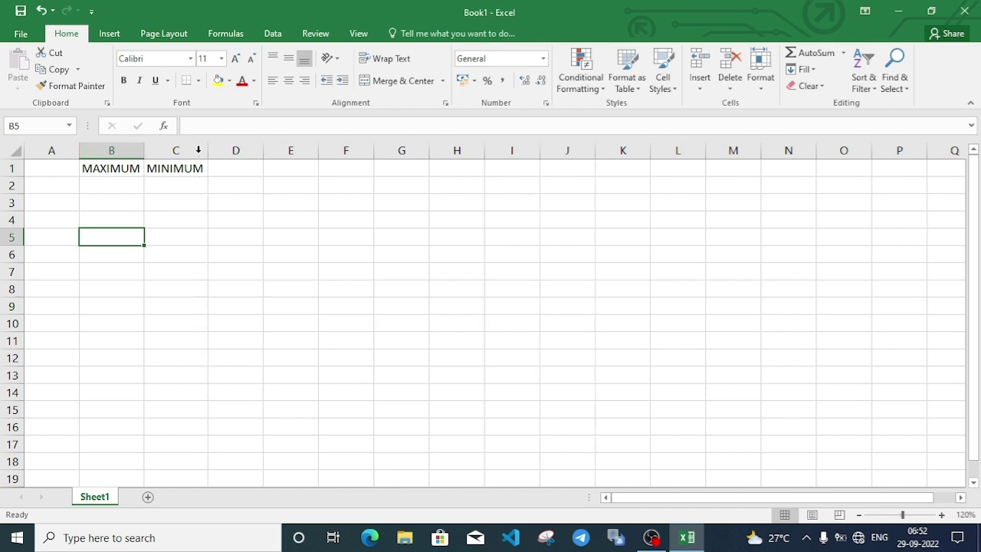
double_click(54, 187)
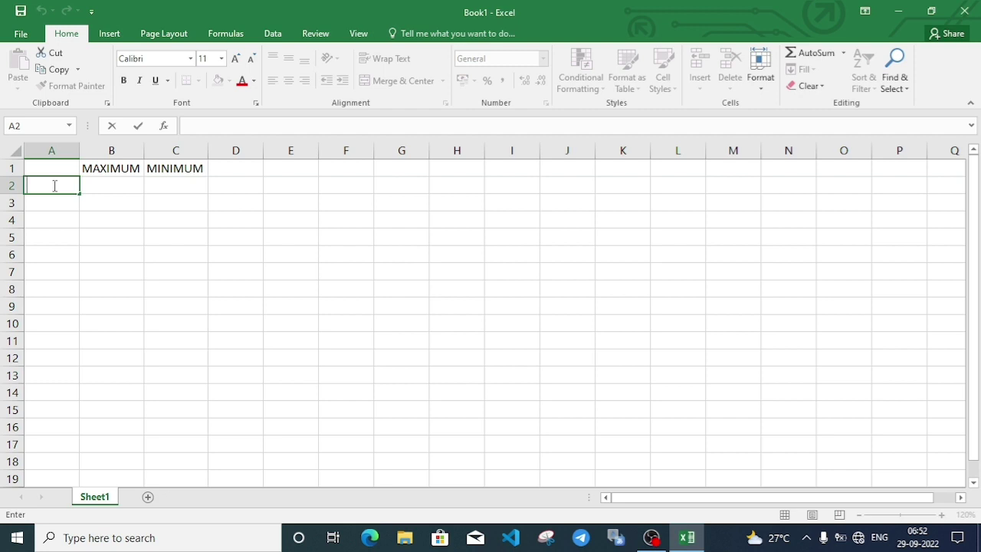
Enter SUNDAY in A2 and fill the weekdays down to SATURDAY in A8.
text(SUNDAY)
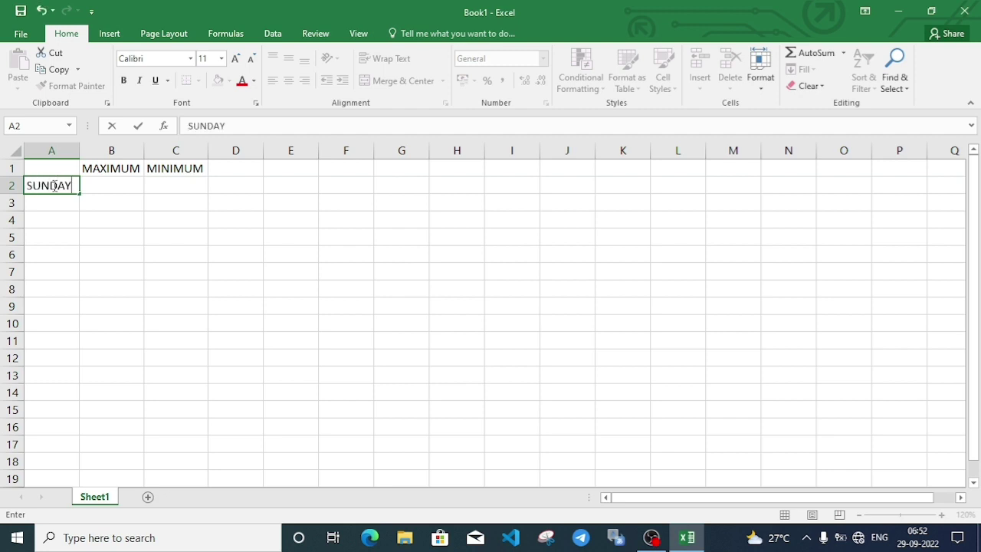
key(Return)
click(64, 240)
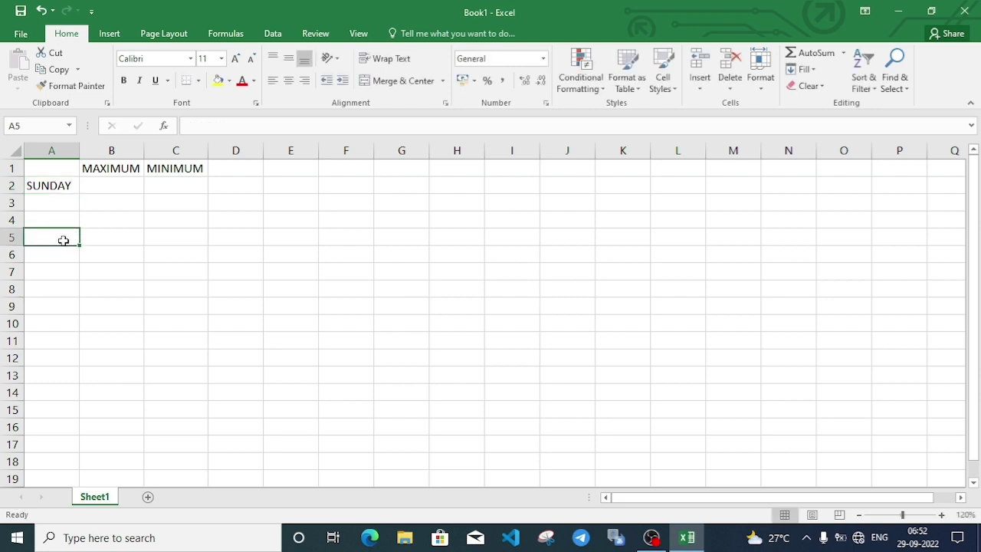
click(59, 186)
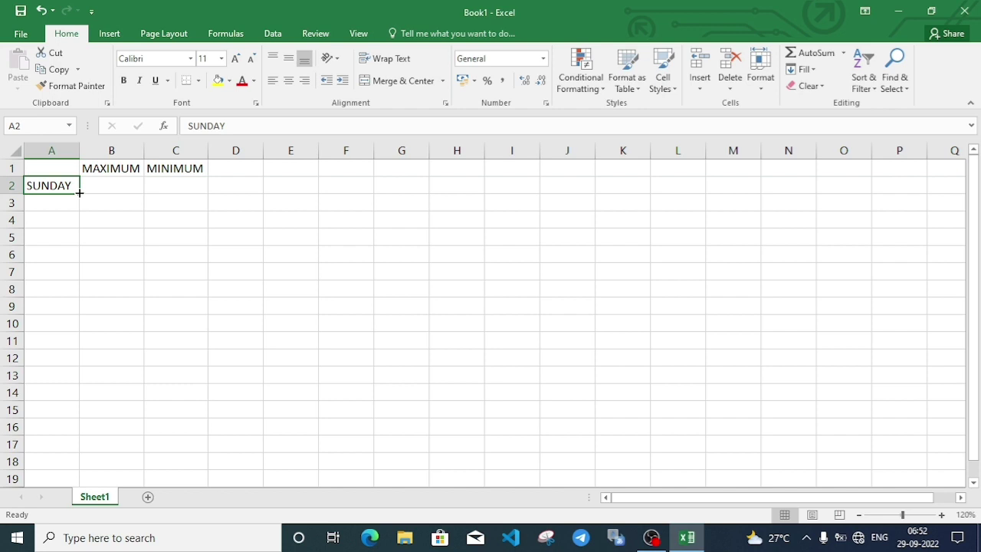
drag(80, 193, 80, 299)
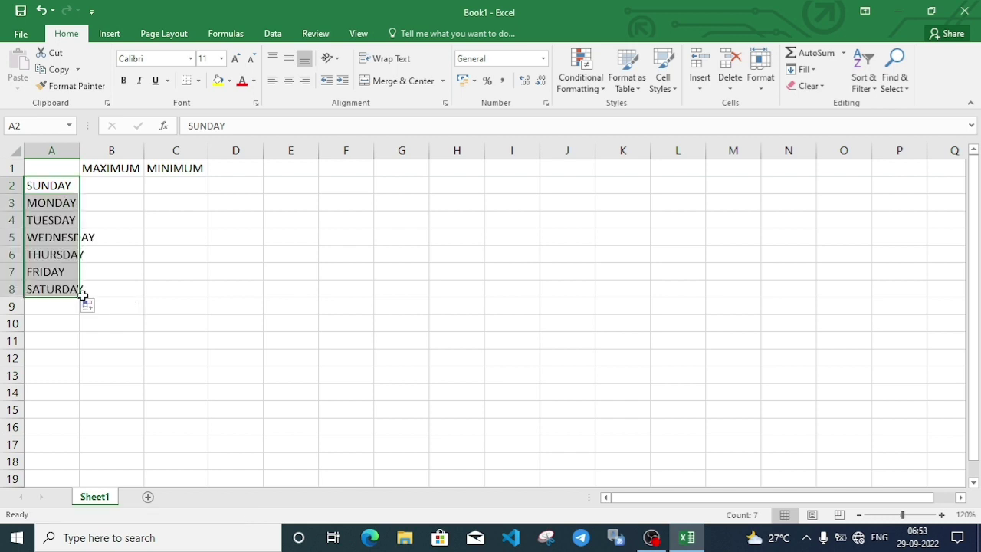
click(196, 279)
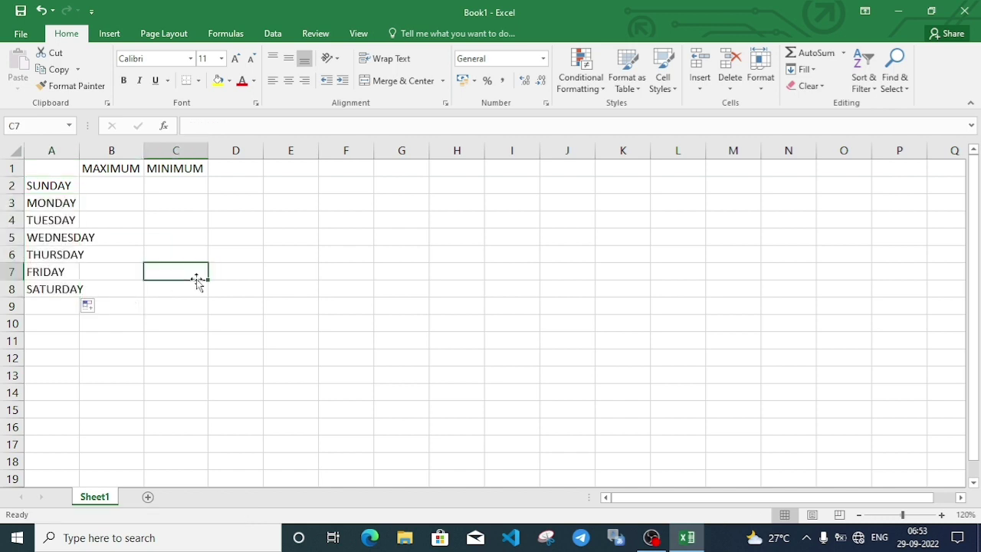
Widen column A to fit WEDNESDAY, then select the table range A1:C8.
click(54, 235)
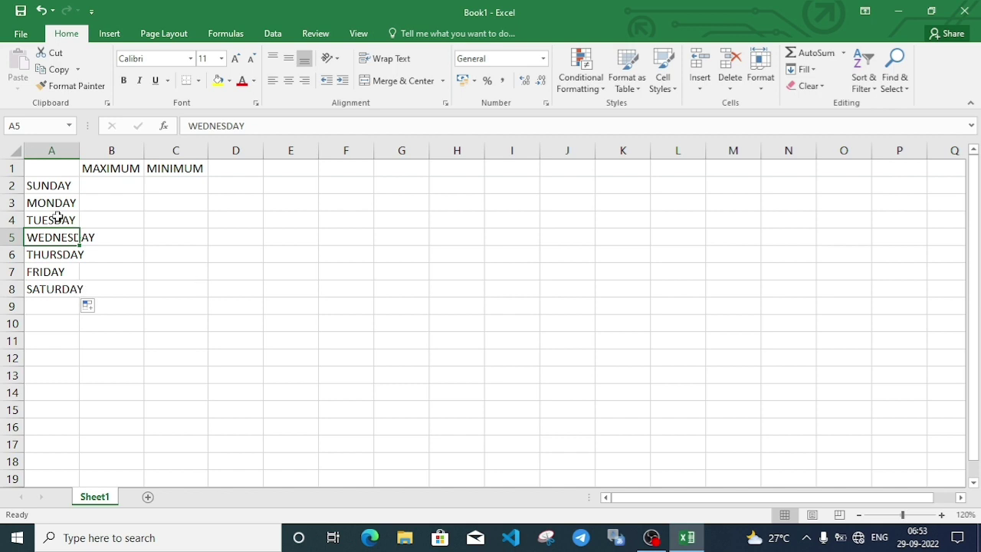
double_click(82, 150)
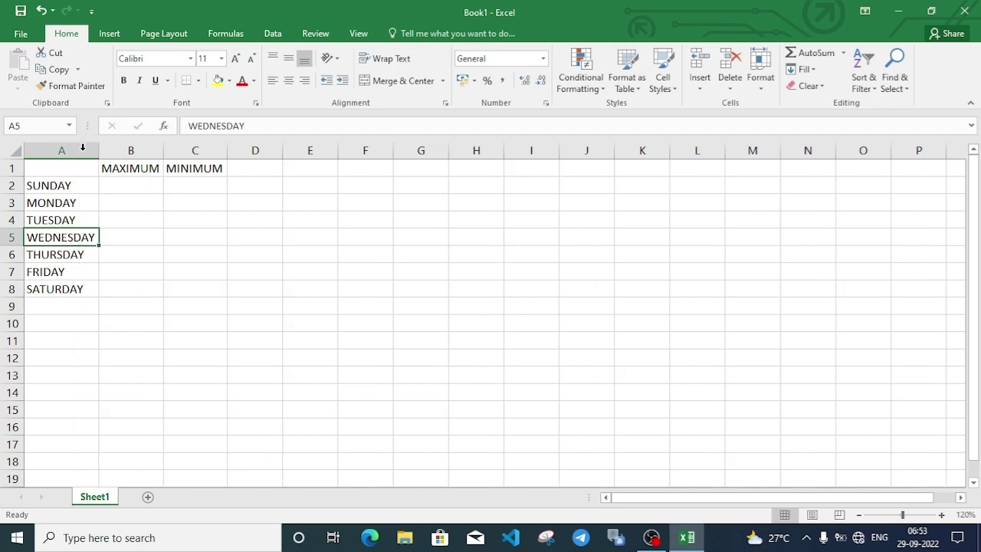
click(177, 326)
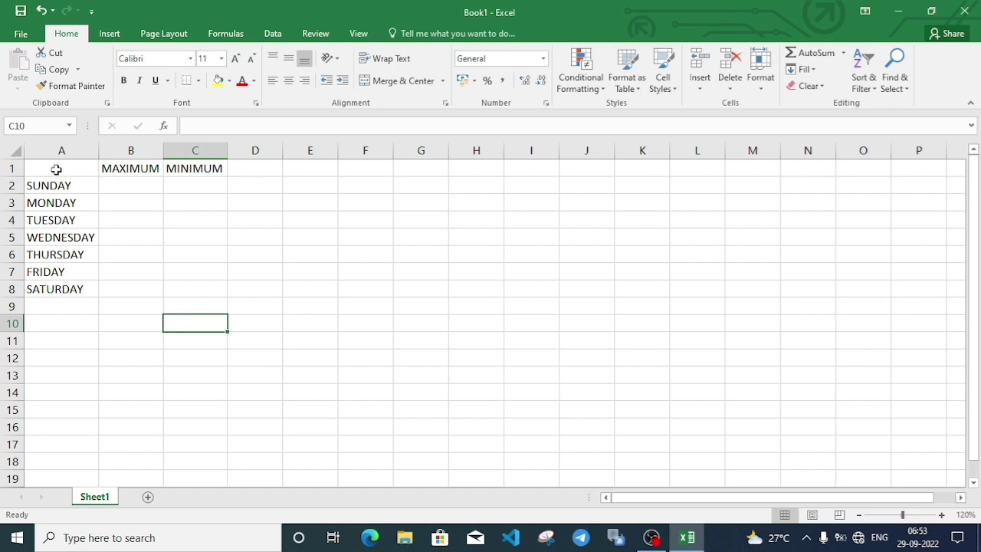
mouse_move(55, 169)
mouse_down()
mouse_move(136, 204)
mouse_move(186, 267)
mouse_move(186, 282)
mouse_up()
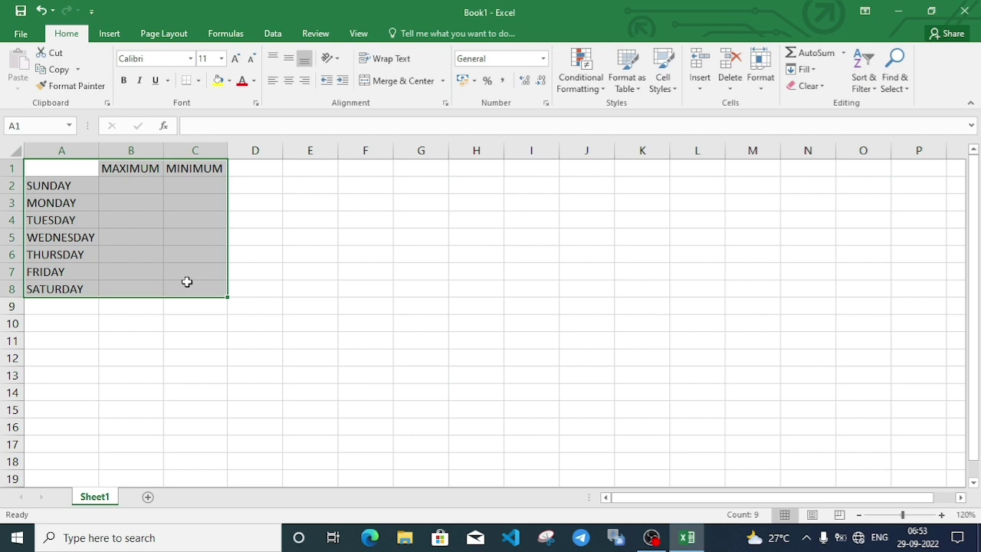
Apply All Borders to every cell of the table range A1:C8.
click(199, 82)
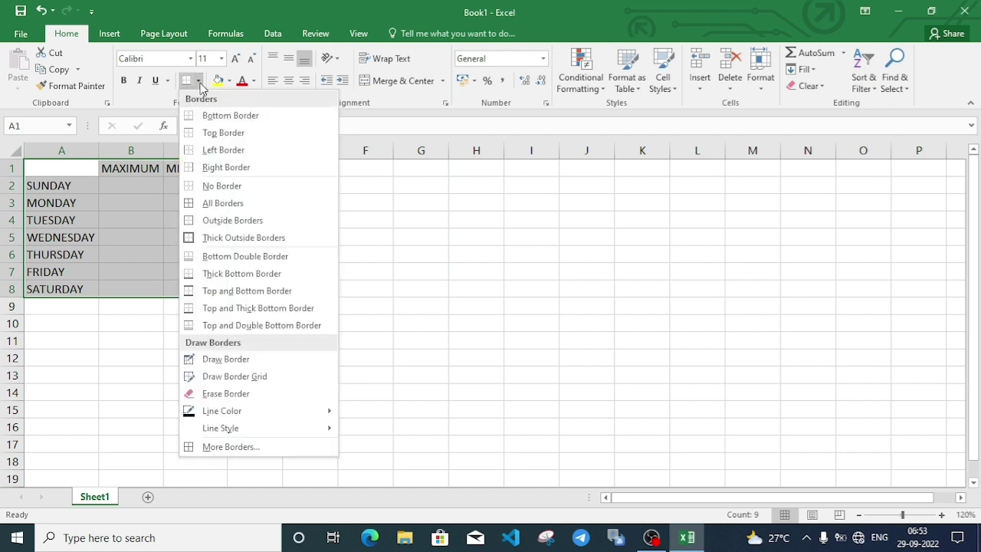
click(215, 205)
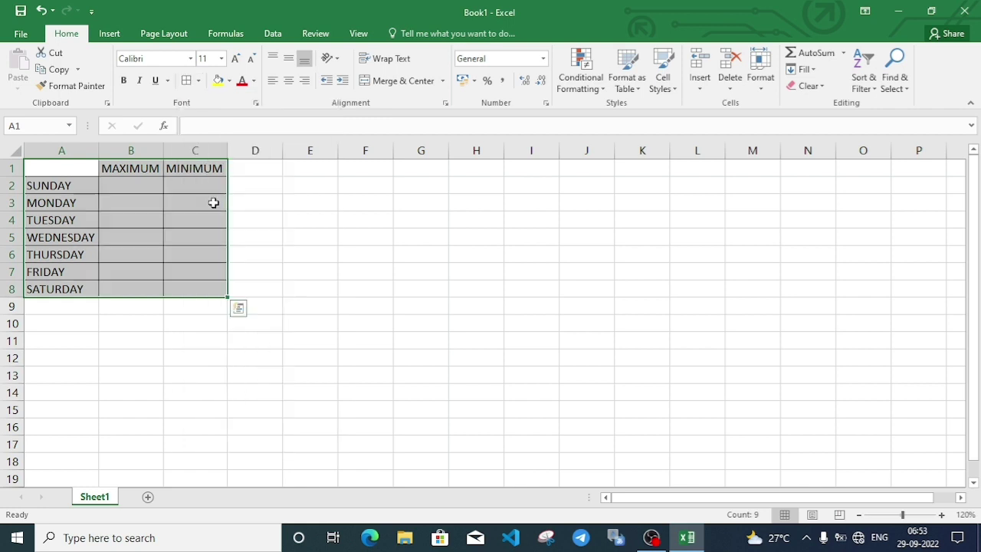
click(139, 372)
click(138, 191)
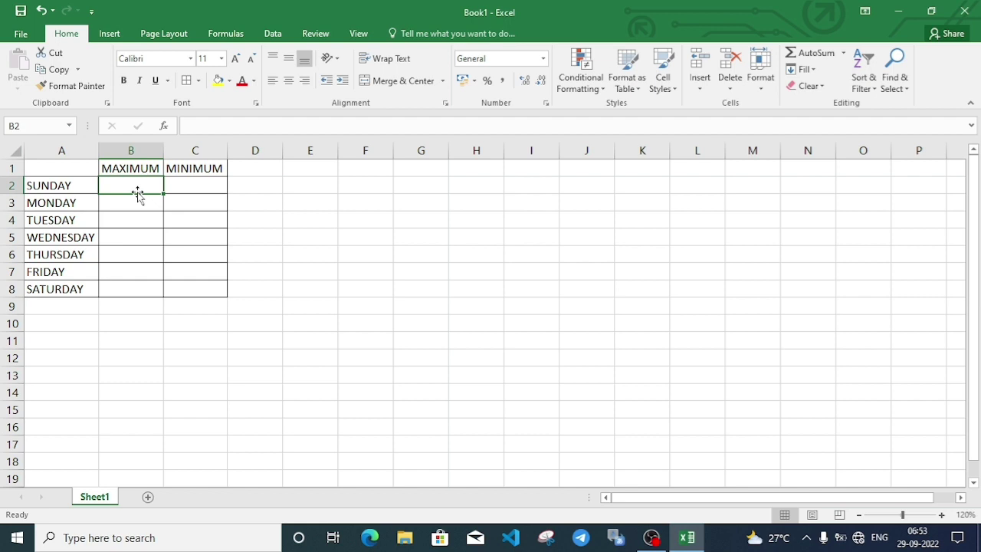
Enter the maximum temperatures 45, 44, 44.5, 43, 41, 40, 43 in B2:B8.
text(45)
key(Return)
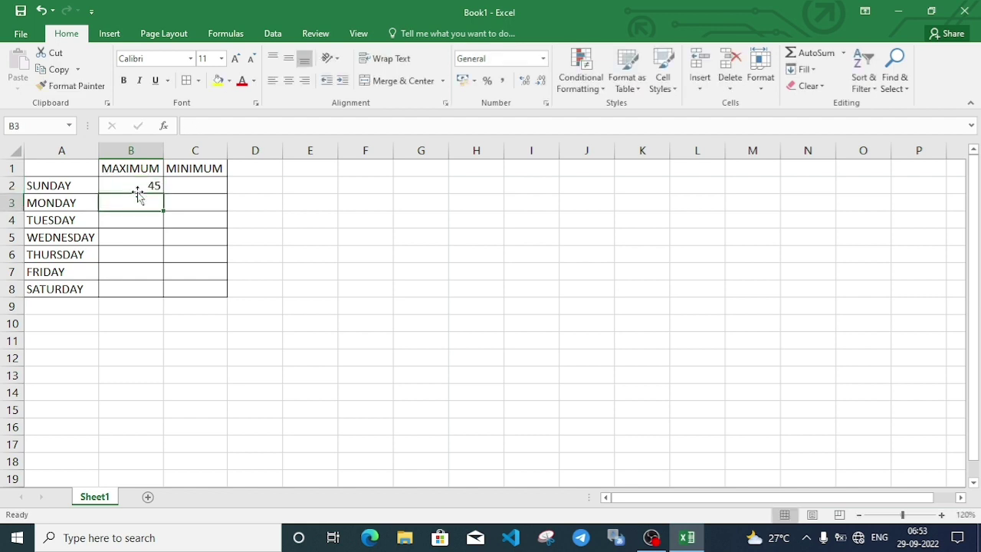
text(44)
key(Return)
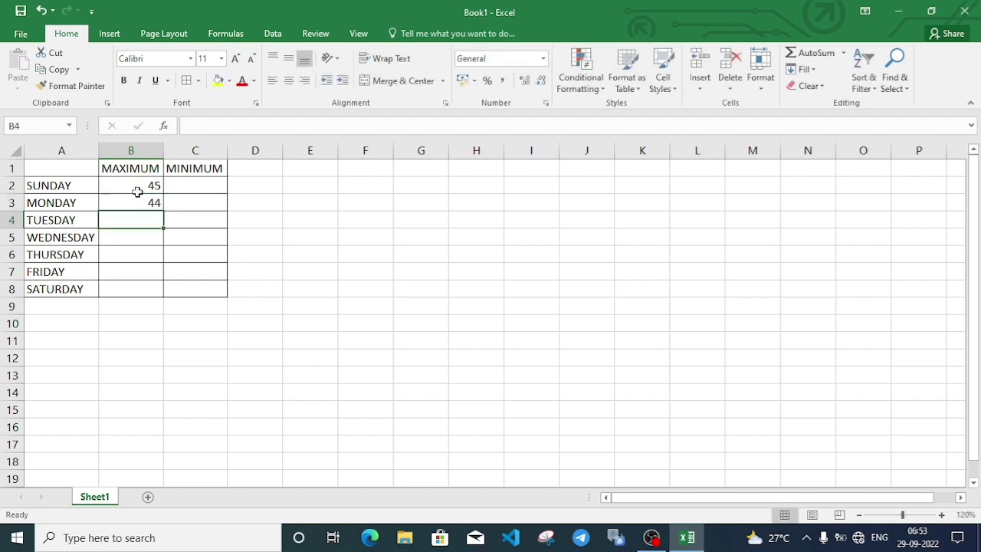
text(44)
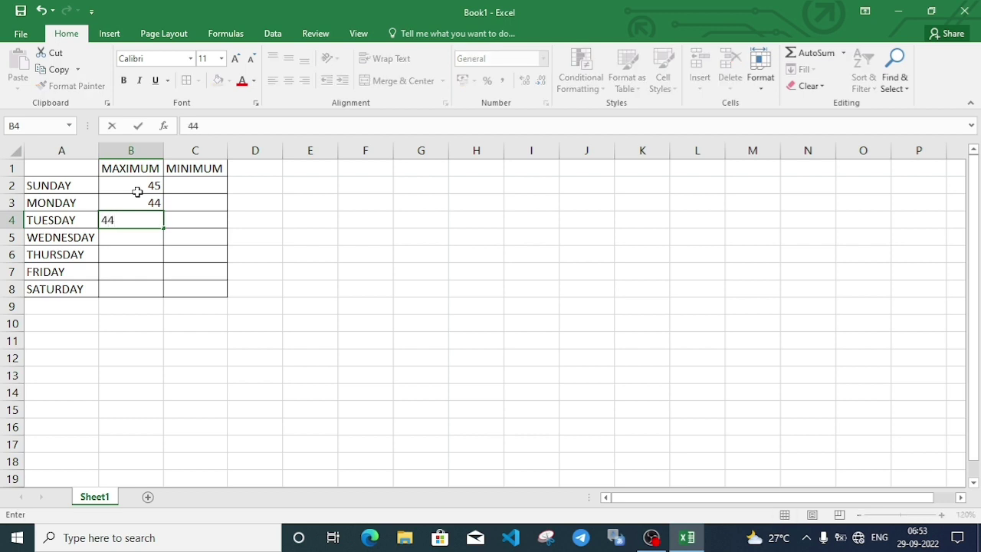
text(.5)
key(Return)
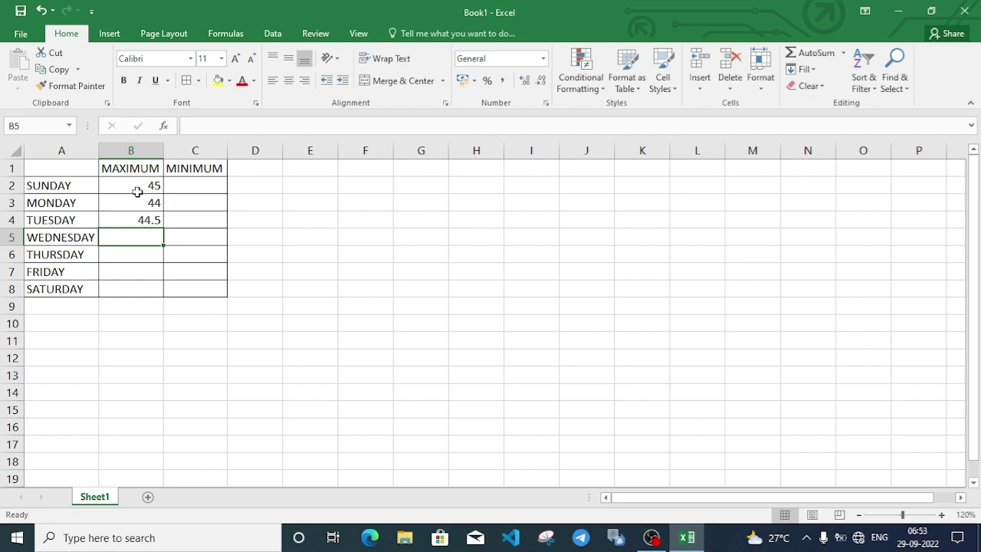
text(43)
key(Return)
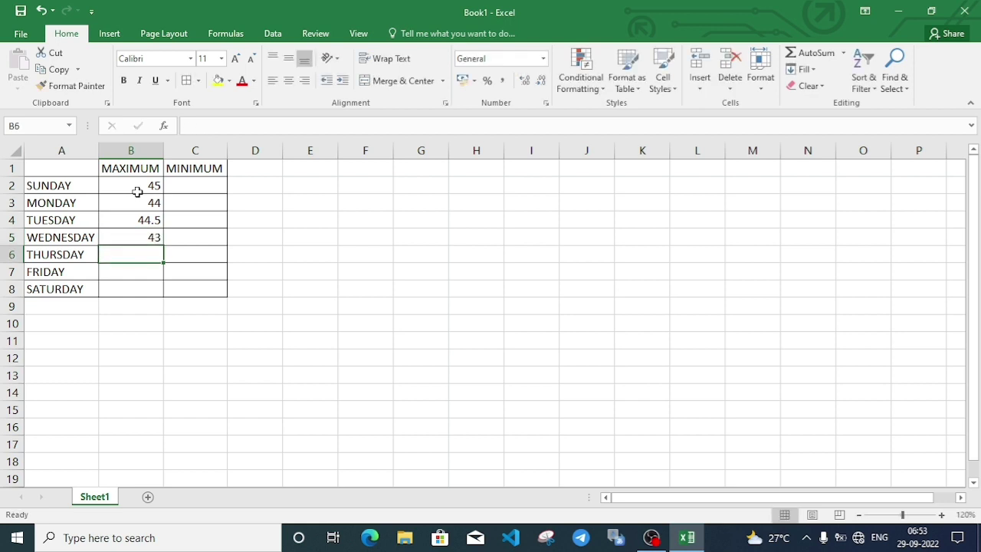
text(41)
key(Return)
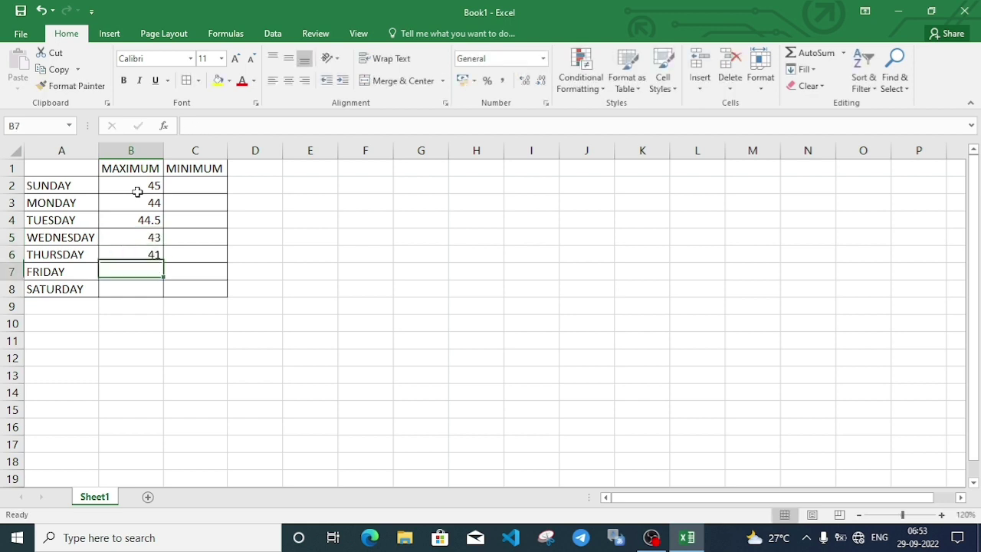
text(40)
key(Return)
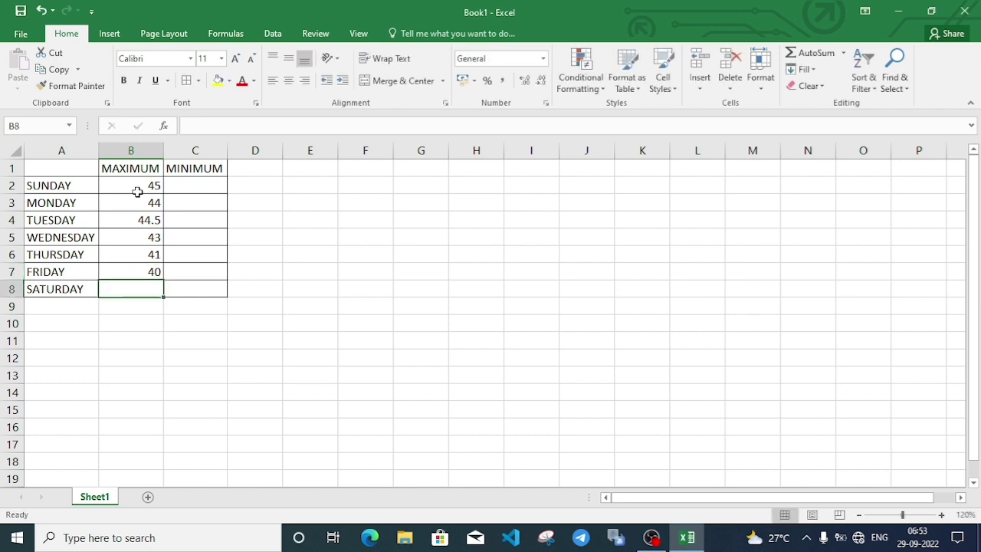
text(43)
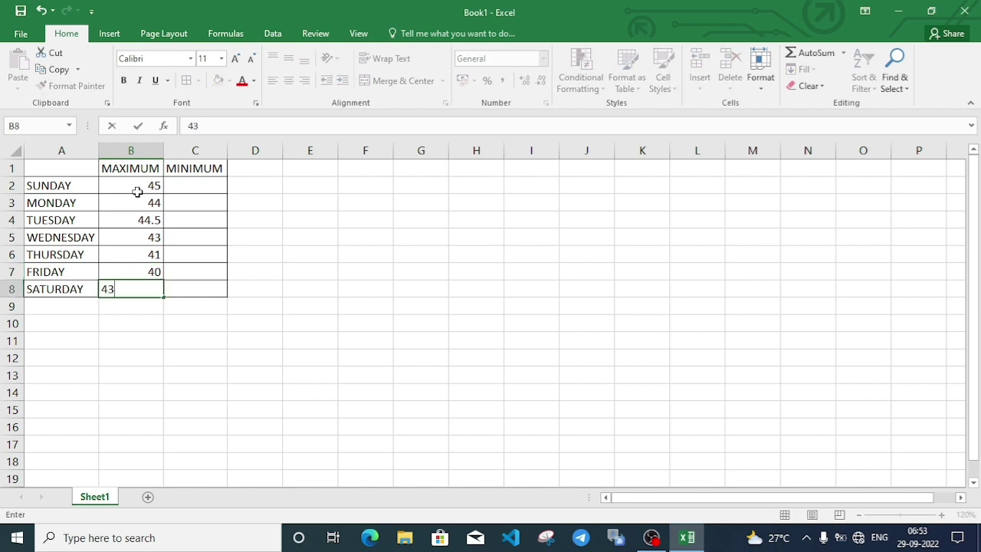
Enter the minimum temperatures 31, 29, 30.2, 29, 30, 32 down column C.
click(184, 188)
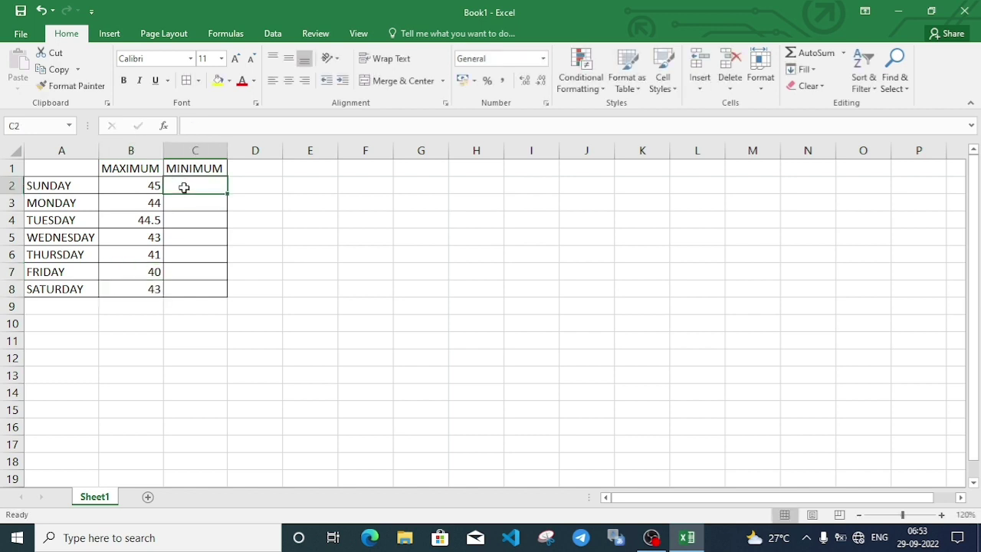
text(2)
key(BackSpace)
text(31)
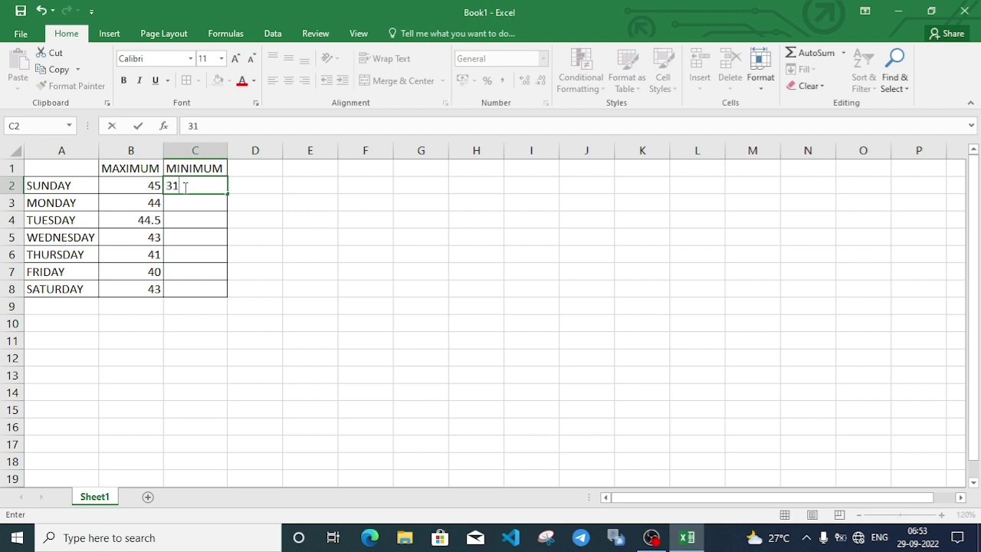
key(Return)
text(29)
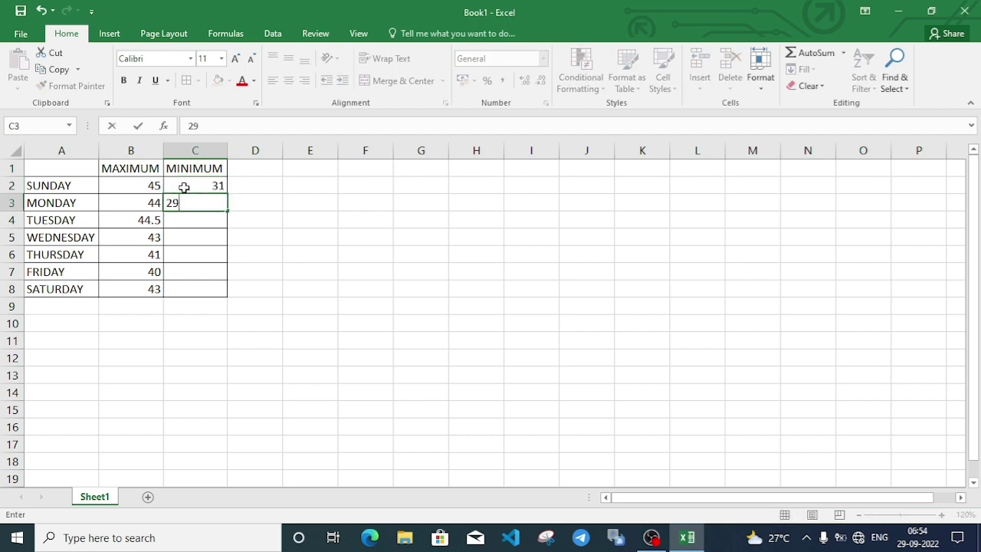
key(Return)
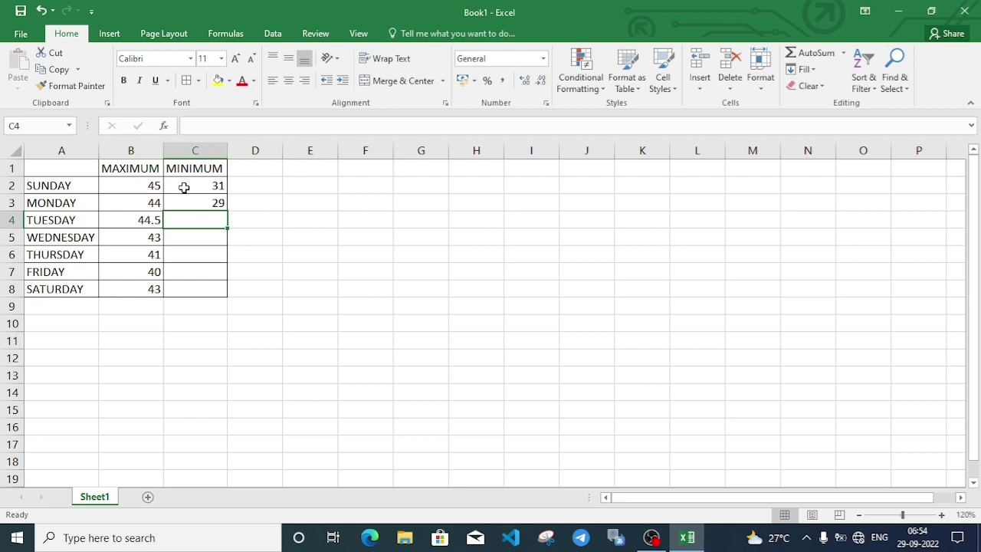
text(30.)
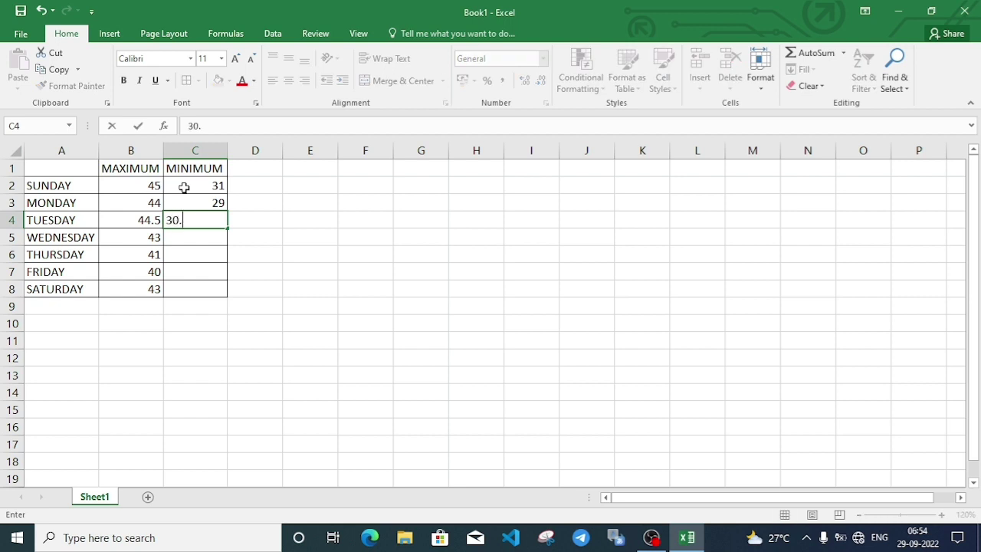
text(2)
key(Return)
text(29)
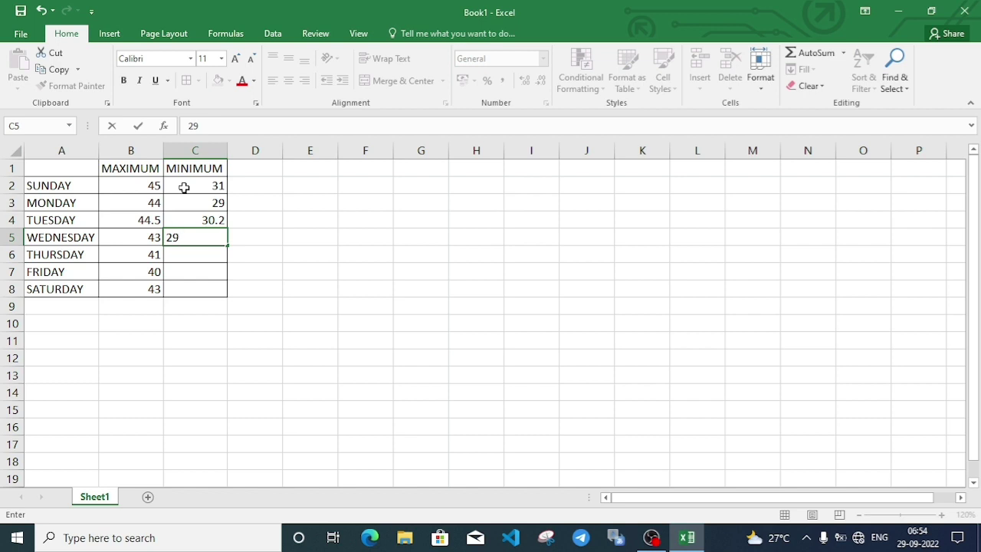
text(29.5)
key(Return)
text(2)
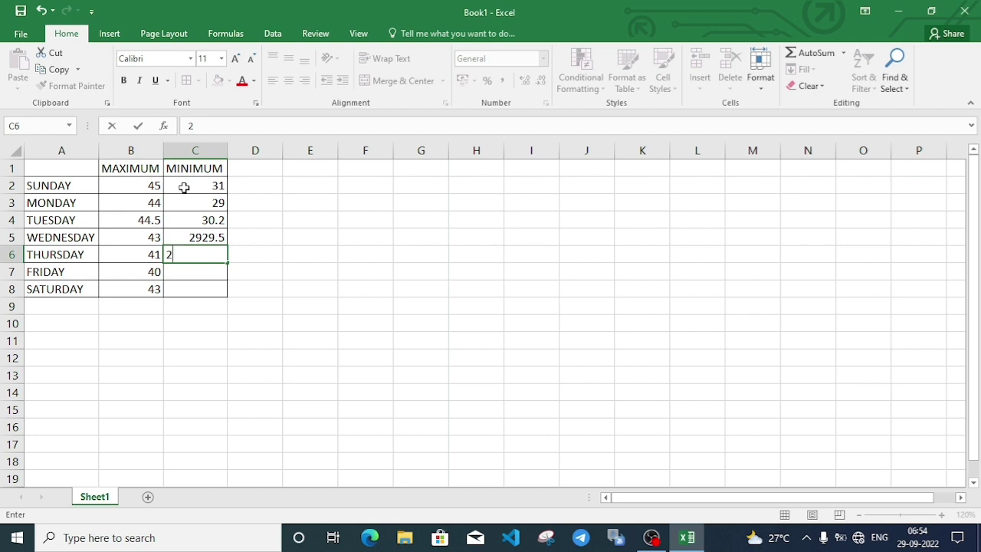
text(9)
key(Return)
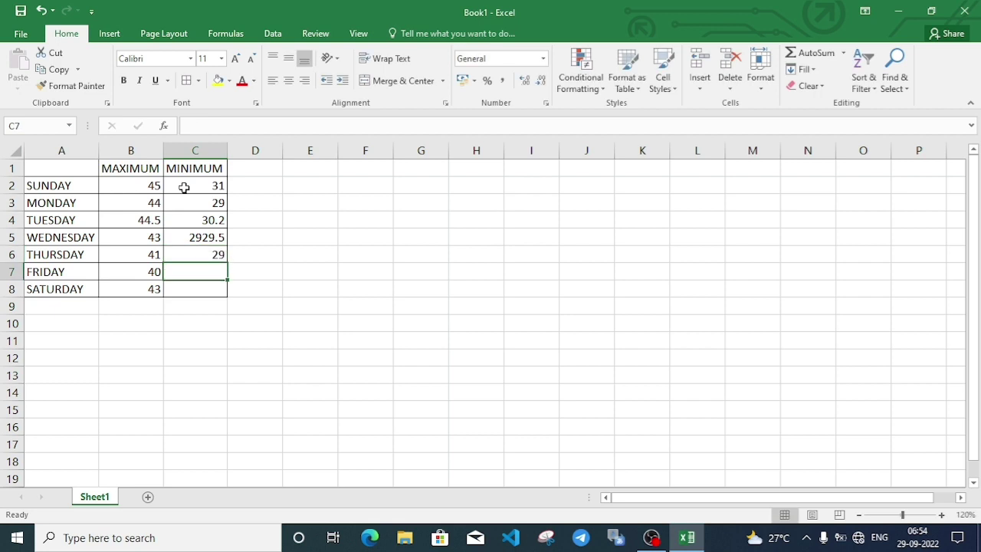
text(30)
key(Return)
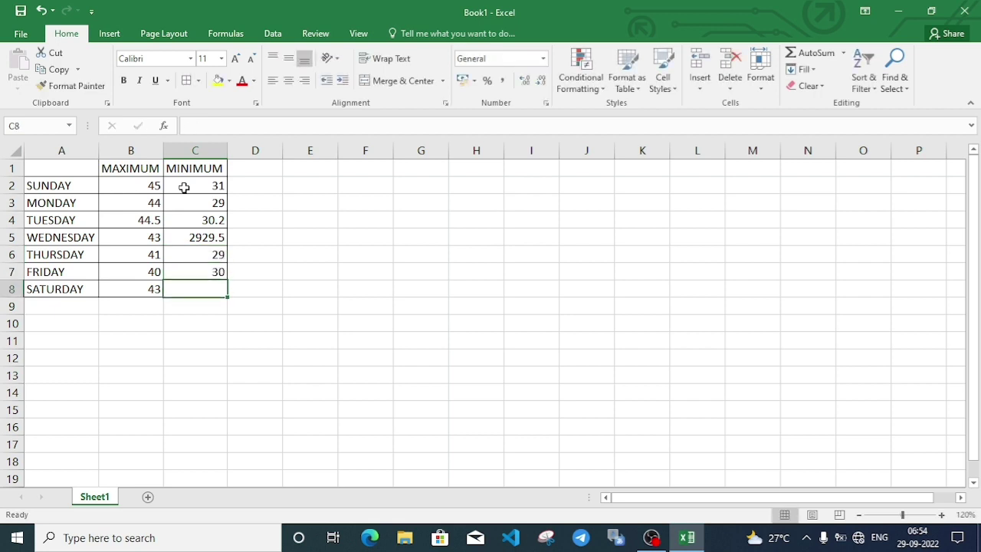
text(32)
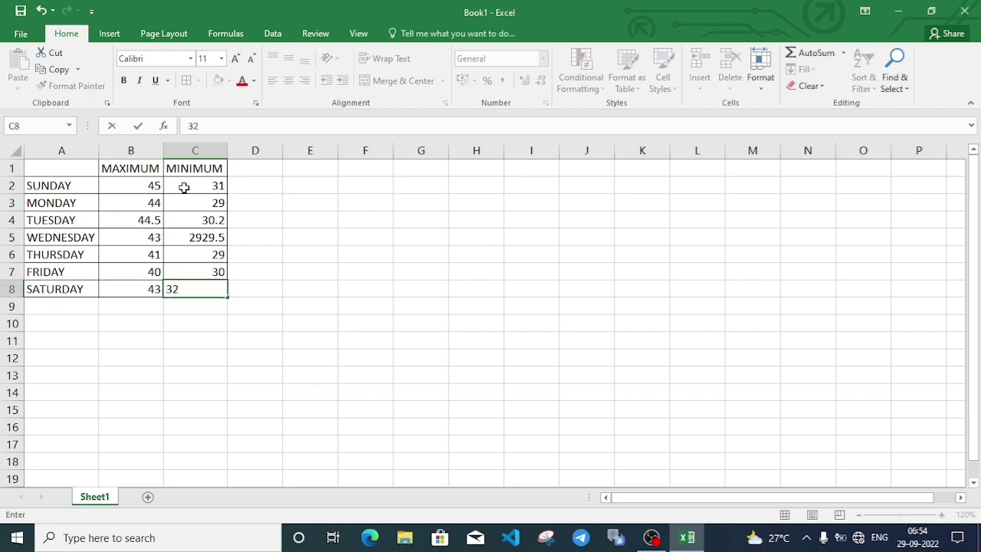
Correct the mistyped minimums so C5 reads 29 and C6 reads 29.5.
click(212, 240)
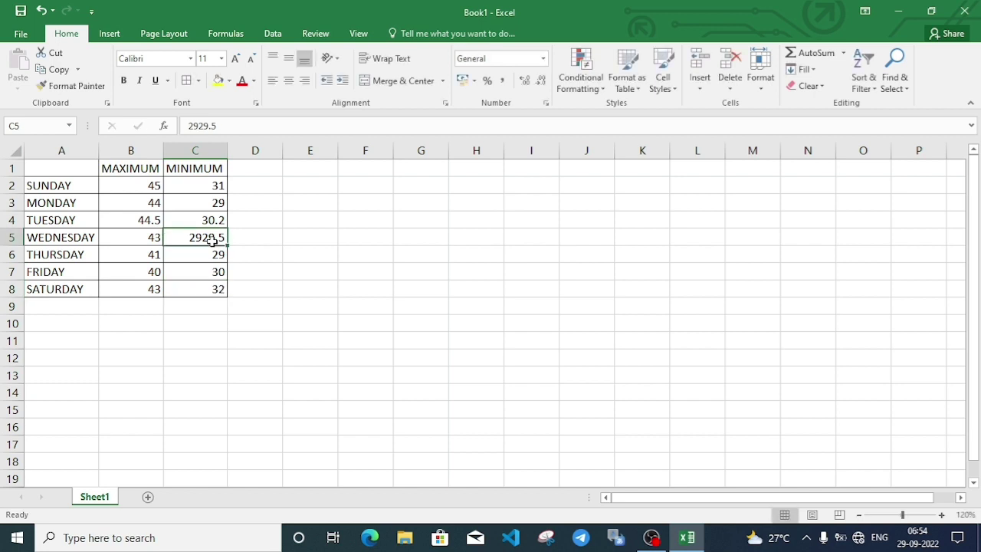
key(BackSpace)
text(2)
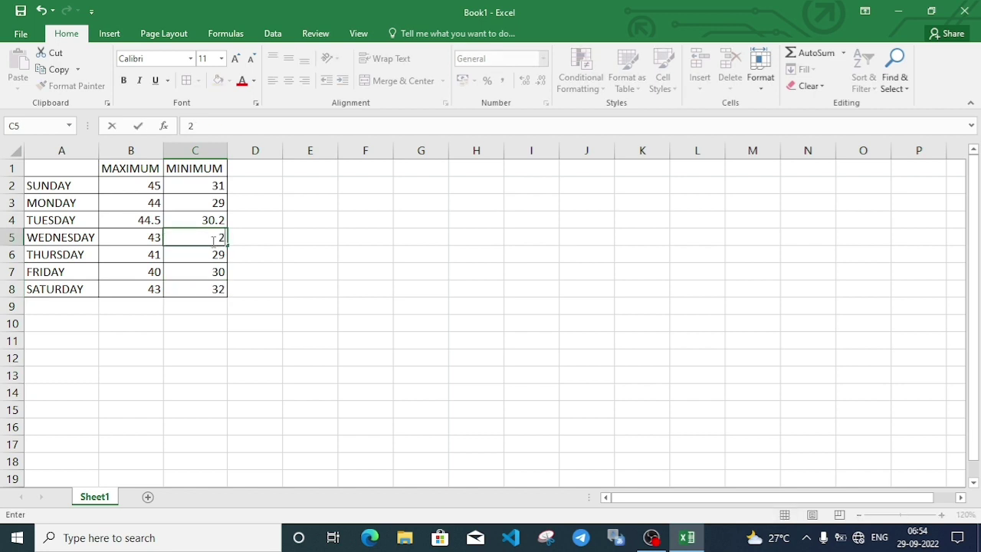
text(9)
key(Return)
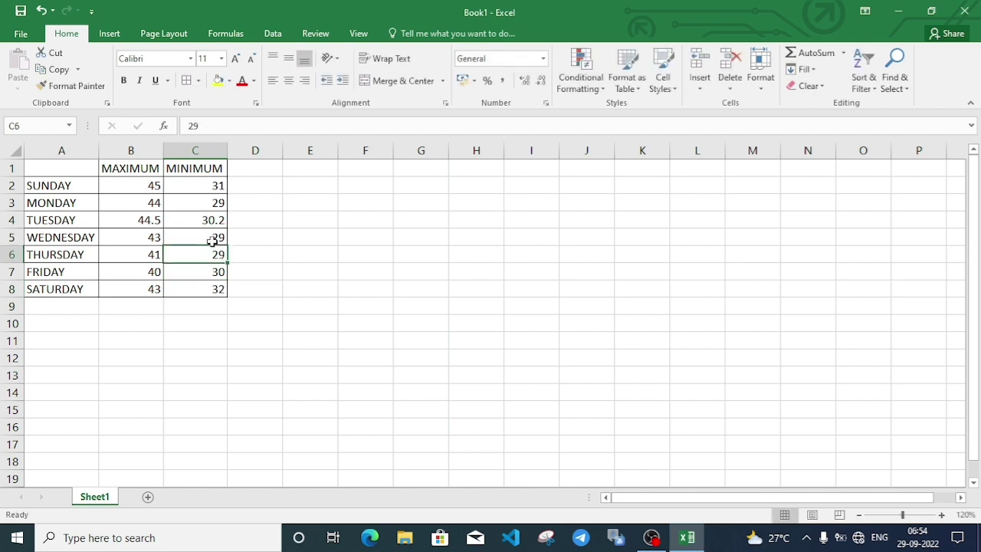
text(29.5)
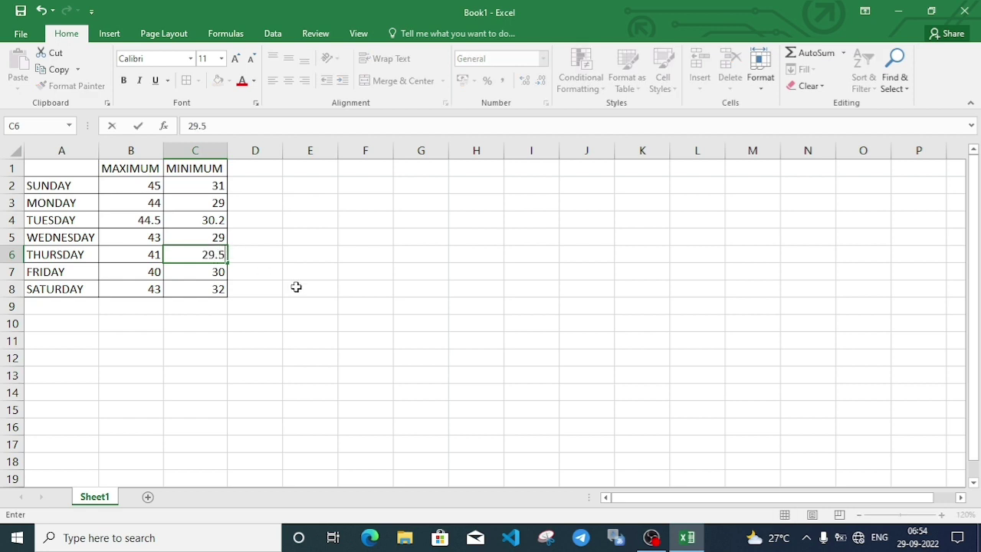
click(293, 287)
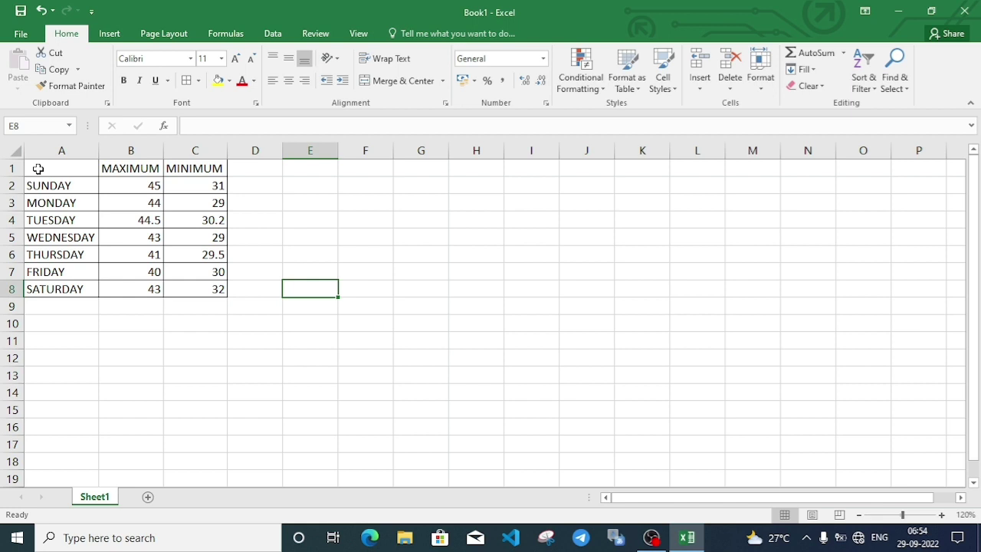
Make headers A1:C1 bold with gold fill and autofit columns B and C.
drag(37, 169, 192, 168)
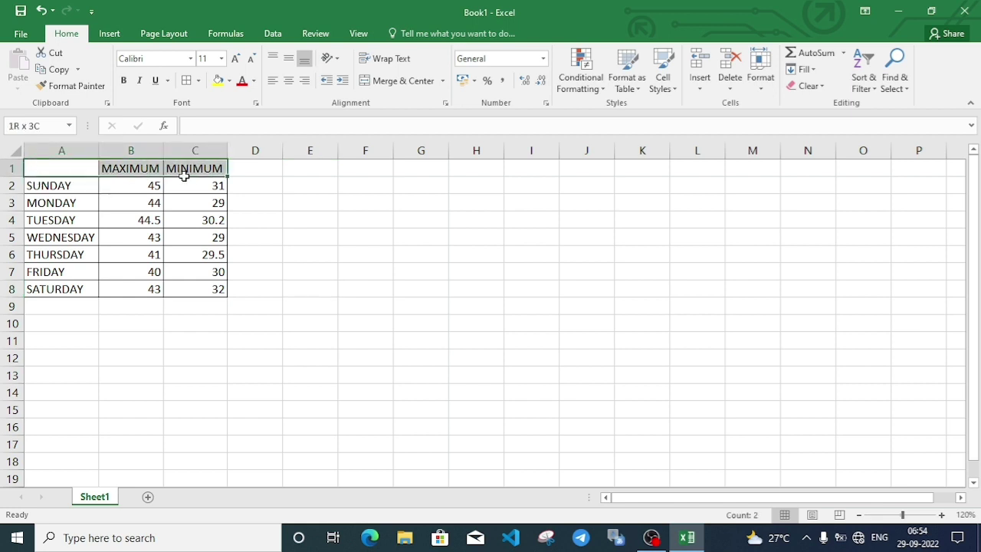
click(123, 81)
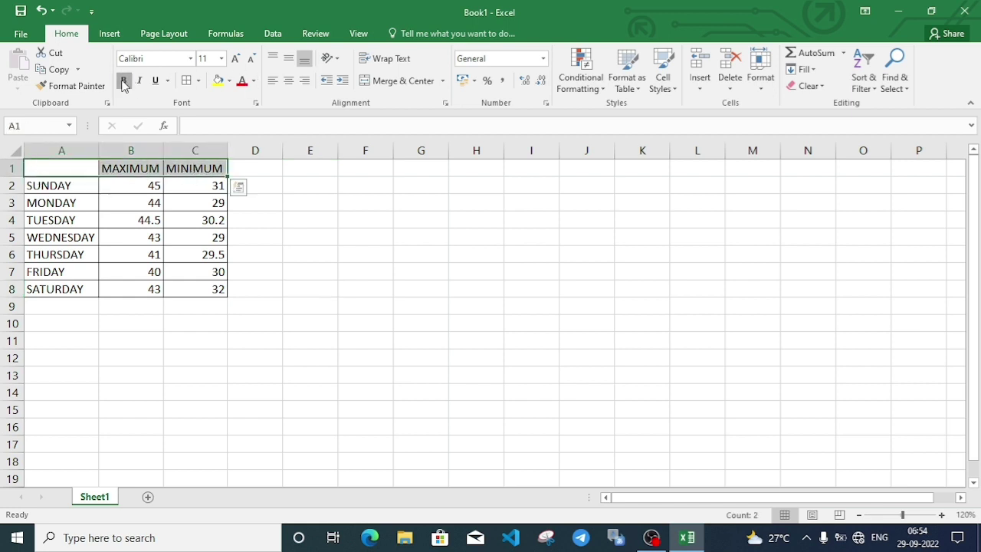
click(229, 82)
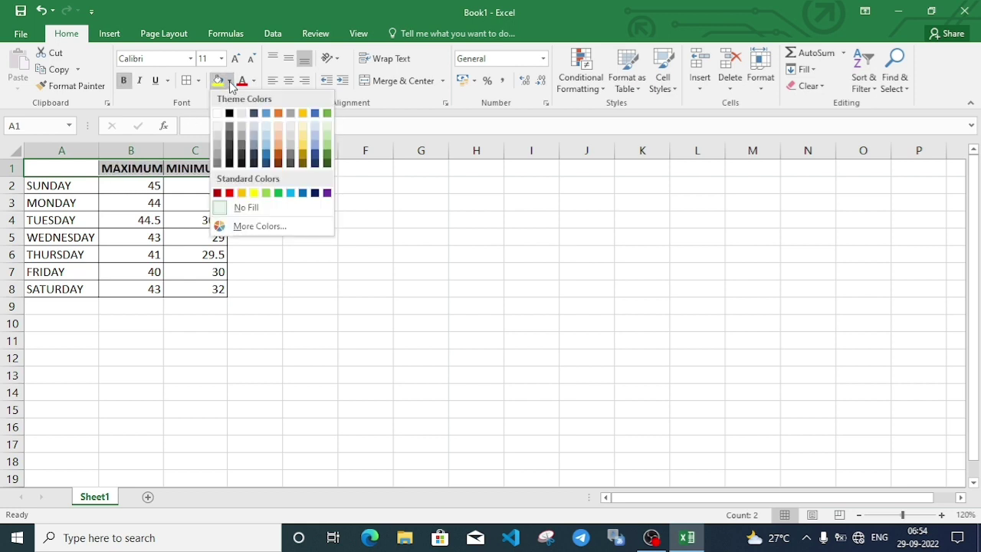
click(243, 197)
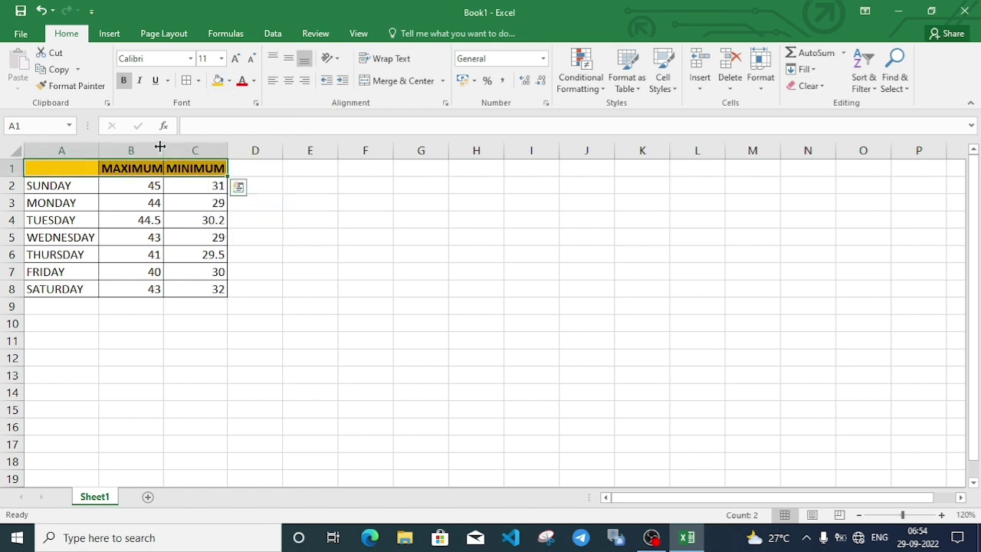
double_click(164, 150)
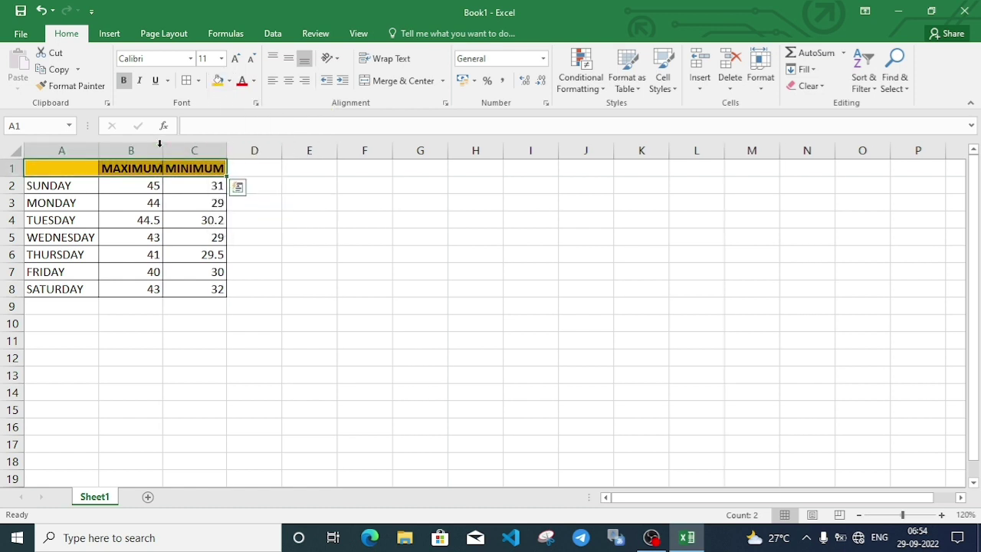
double_click(231, 150)
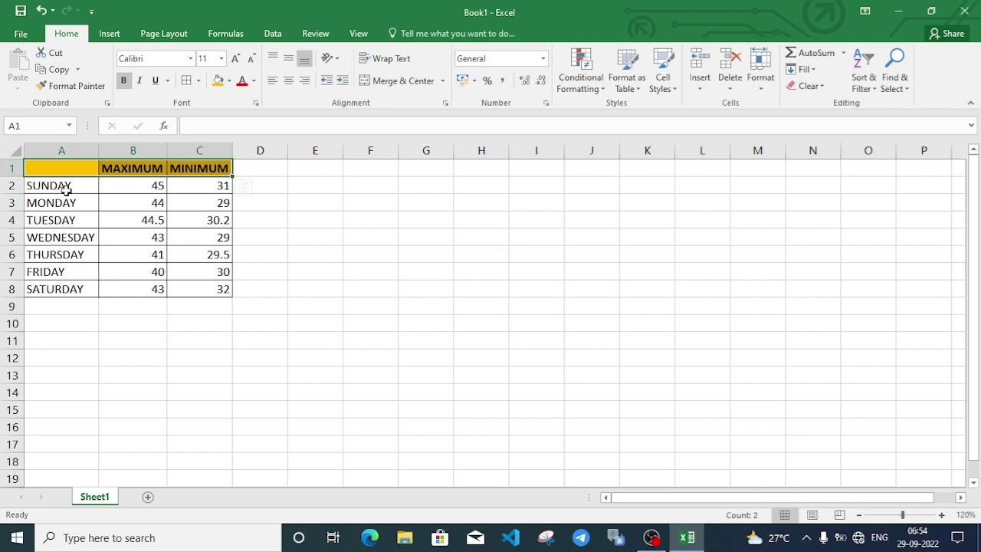
Shade the day names in A2:A8 with a pale gold fill.
drag(66, 189, 74, 303)
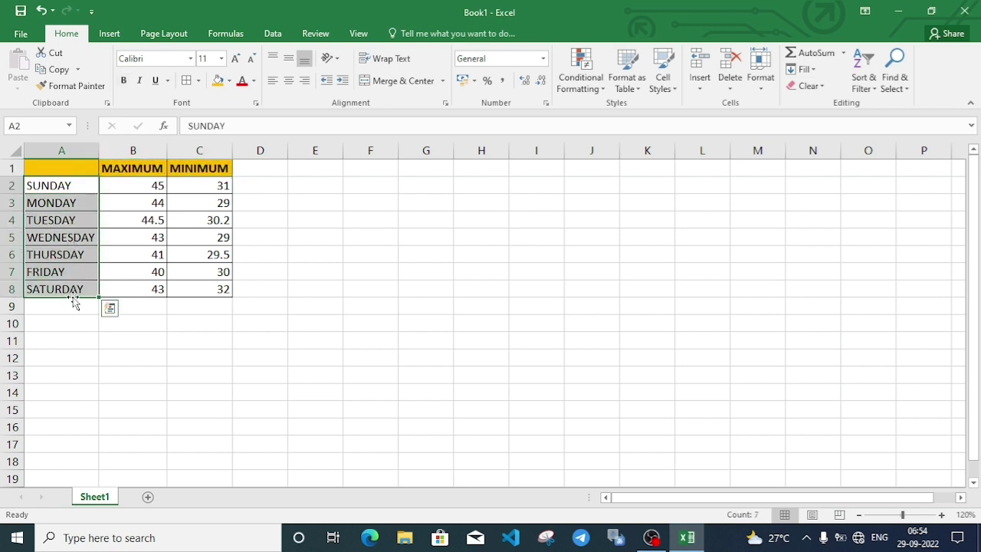
click(229, 81)
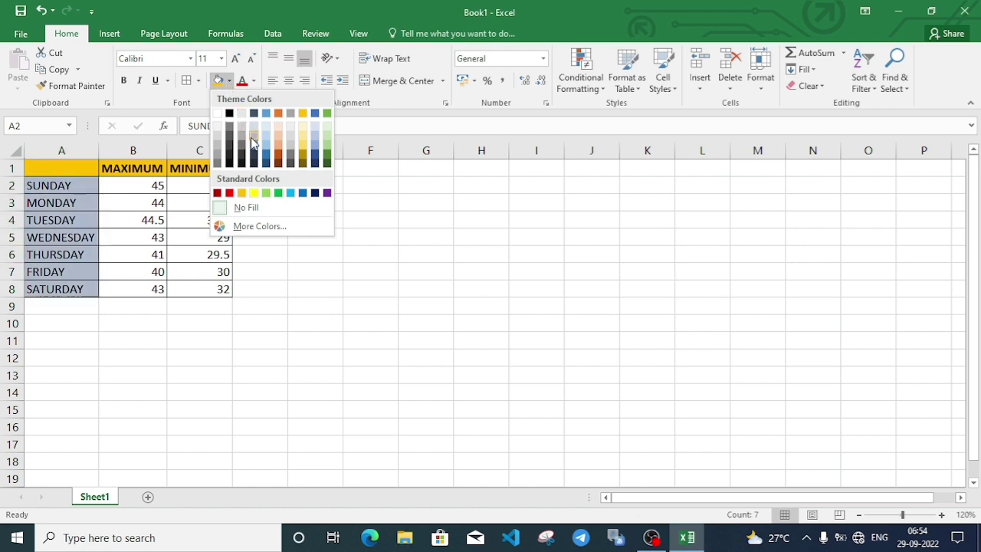
click(303, 138)
click(362, 323)
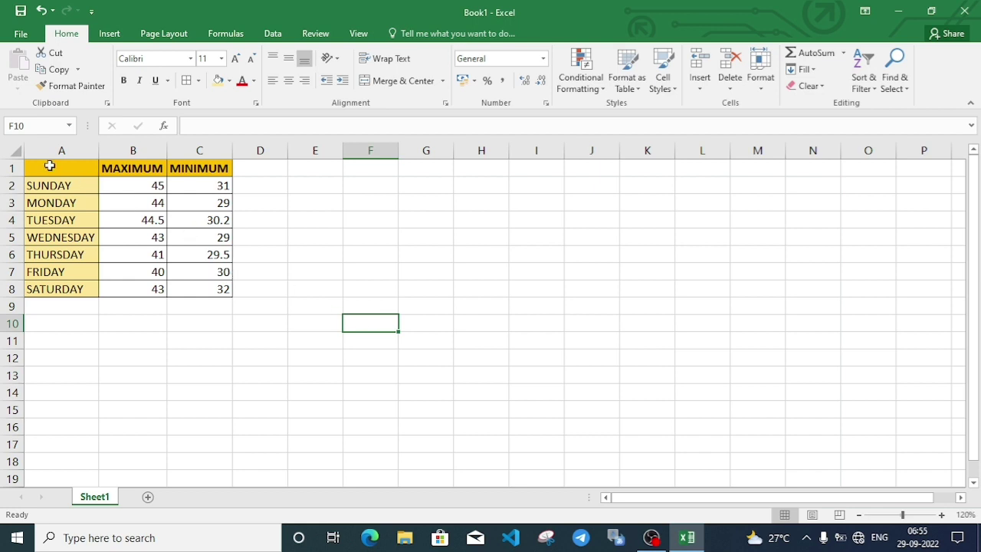
Insert a 2-D clustered column chart of the table A1:C8.
drag(49, 166, 226, 288)
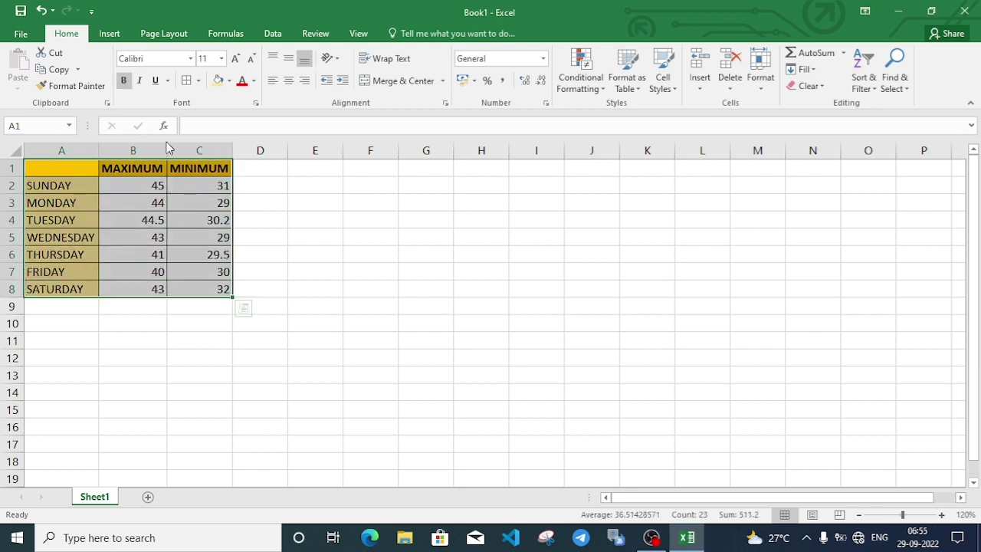
click(110, 34)
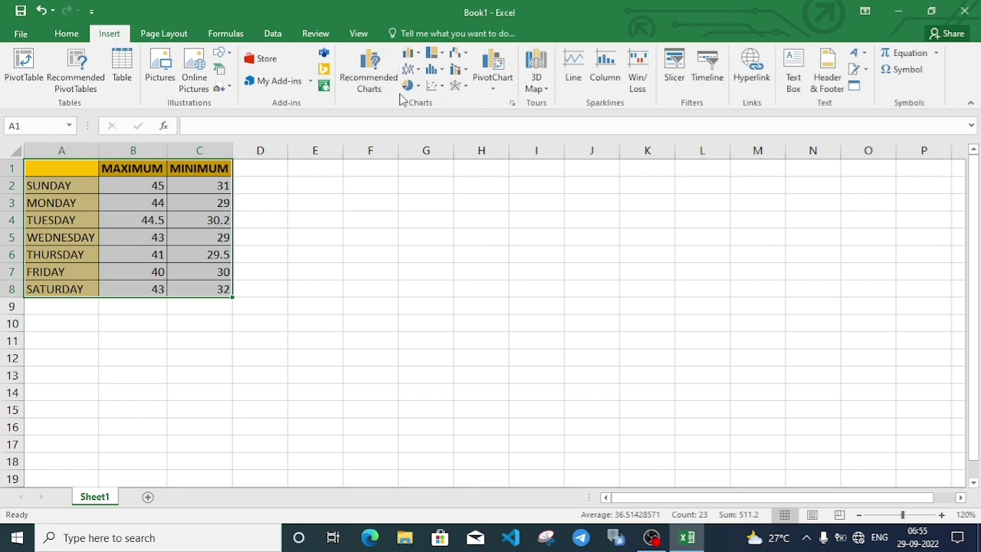
click(412, 55)
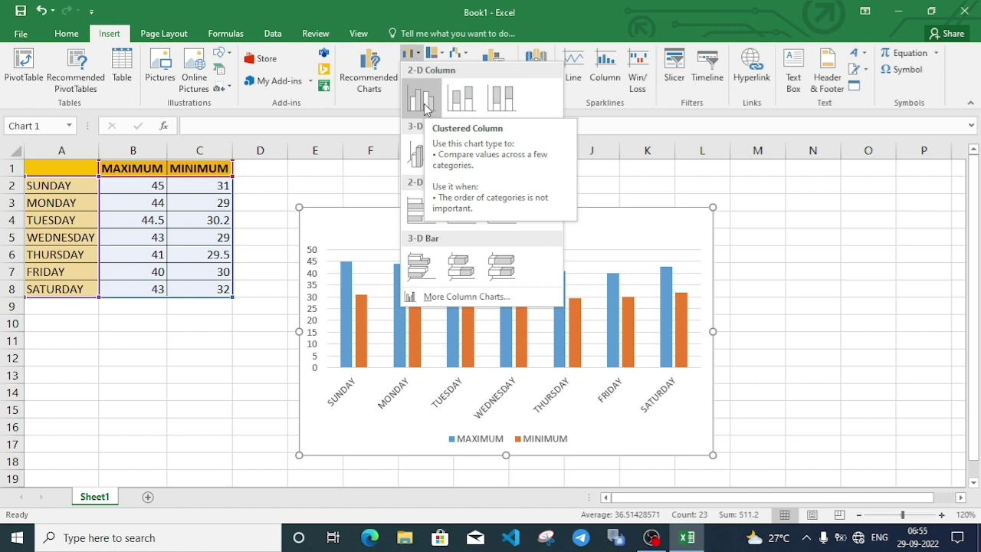
click(421, 100)
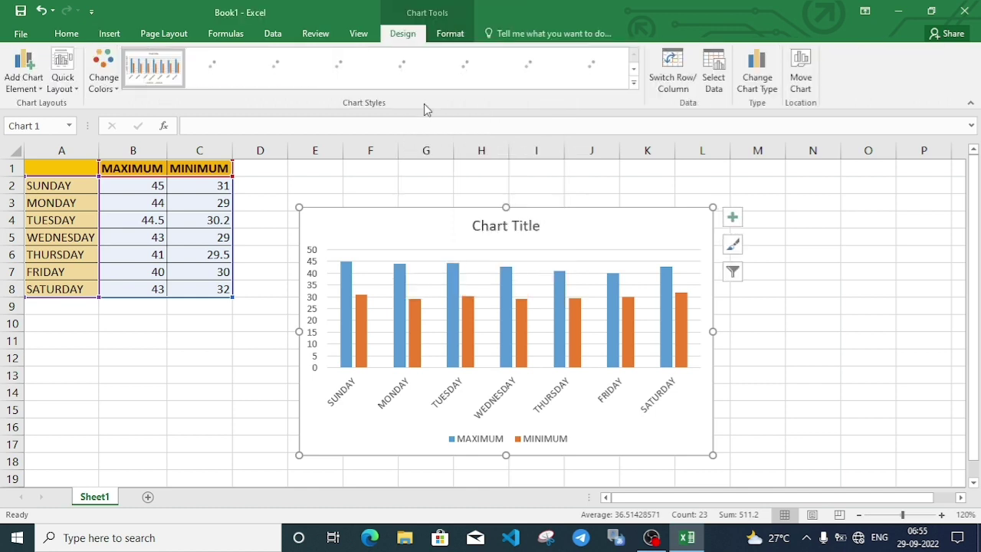
Replace the placeholder chart title with 'TEMPRATURE OF THE WEEK'.
click(512, 226)
triple_click(512, 226)
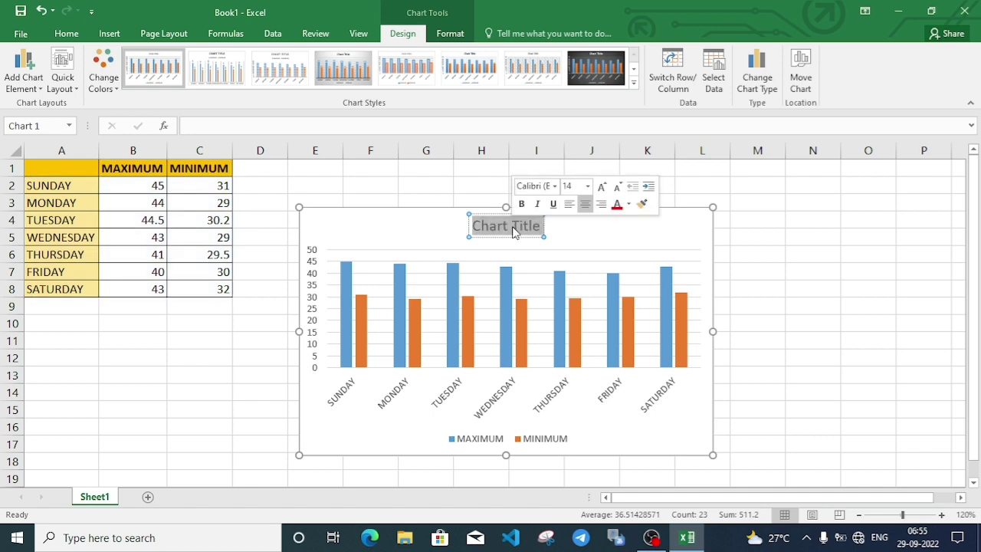
text(TEMP)
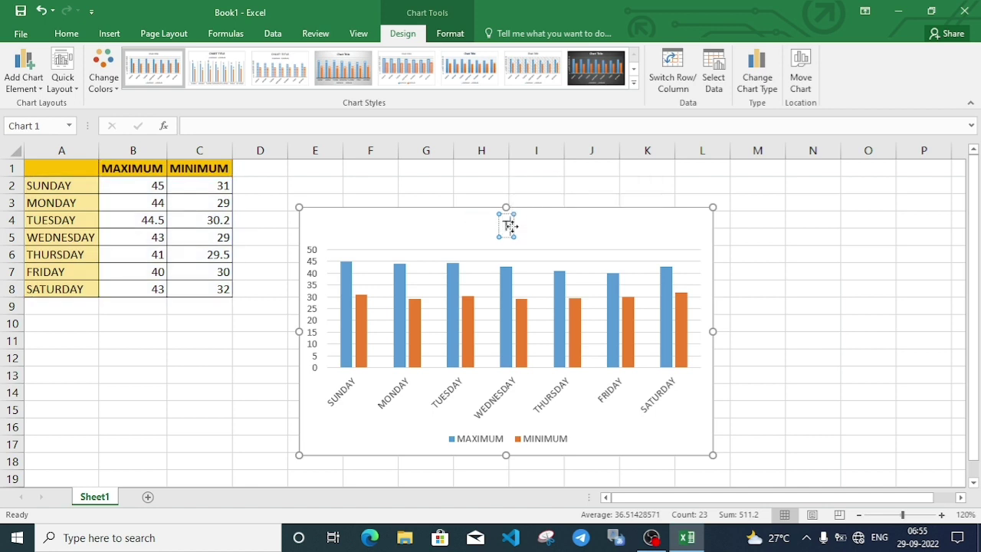
text(R)
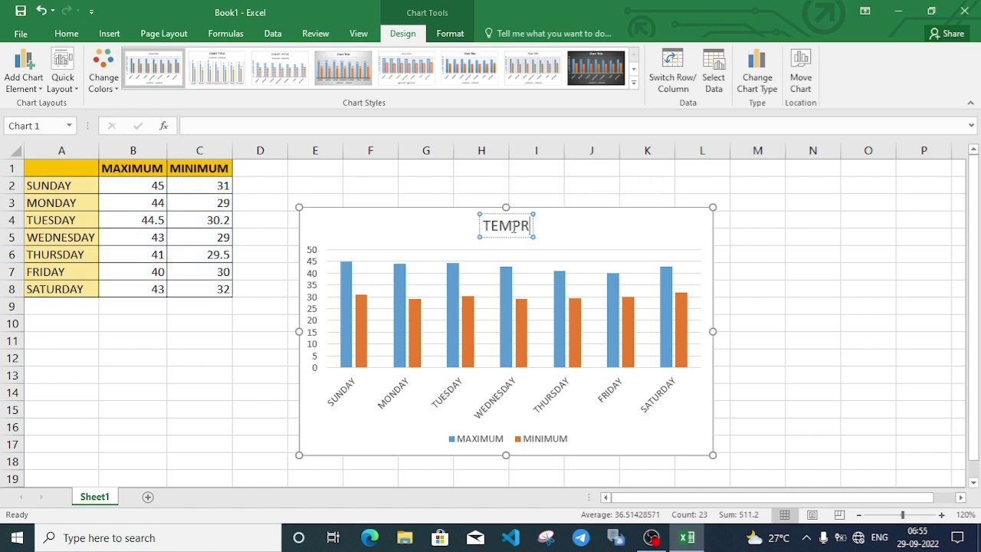
text(ATURE)
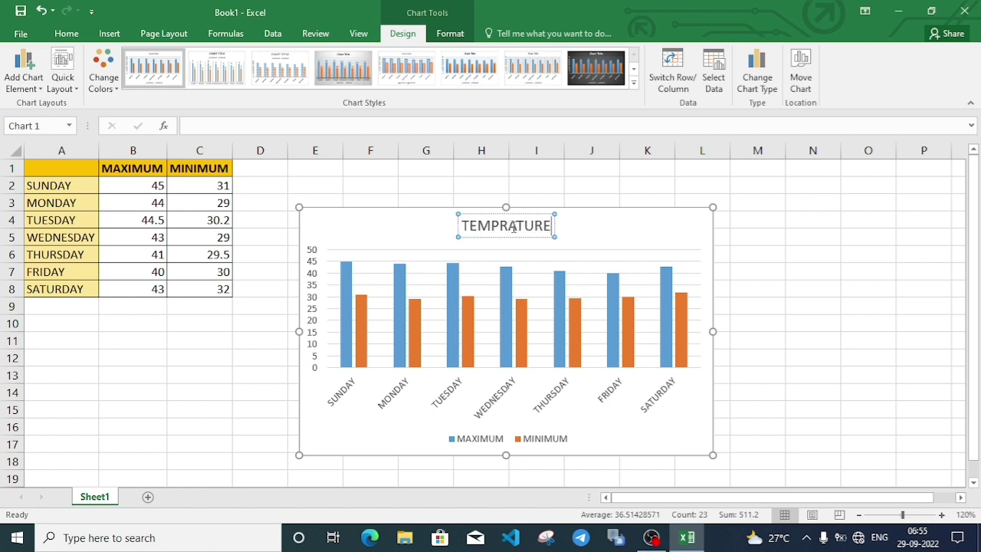
text( OF THE WEEK)
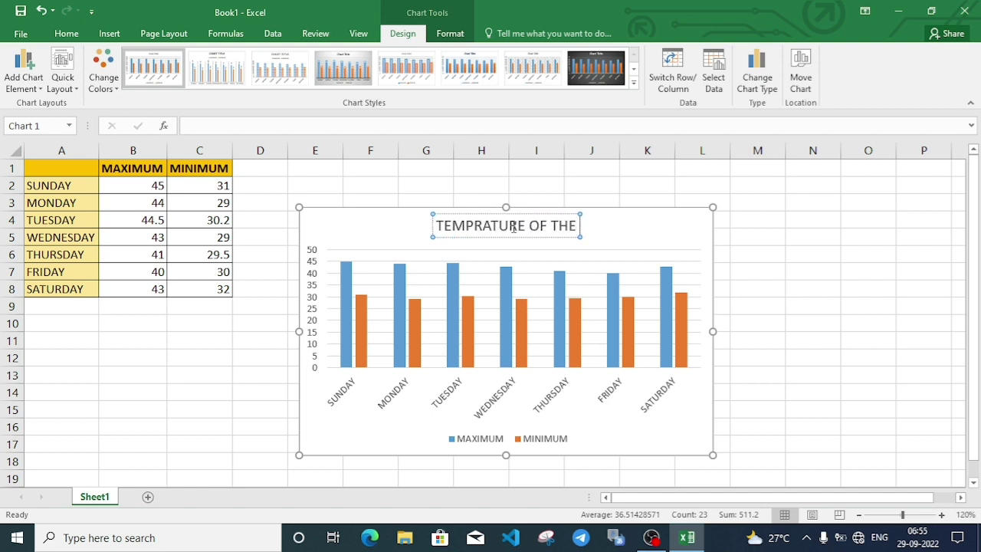
click(175, 396)
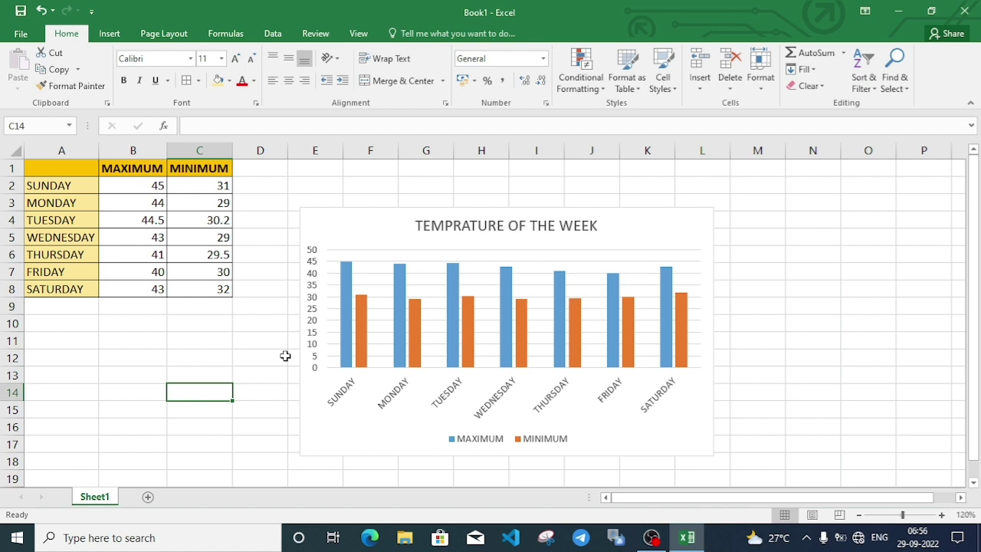
Save the workbook to This PC > Desktop under the name TEMPRATURE.
click(23, 34)
click(50, 142)
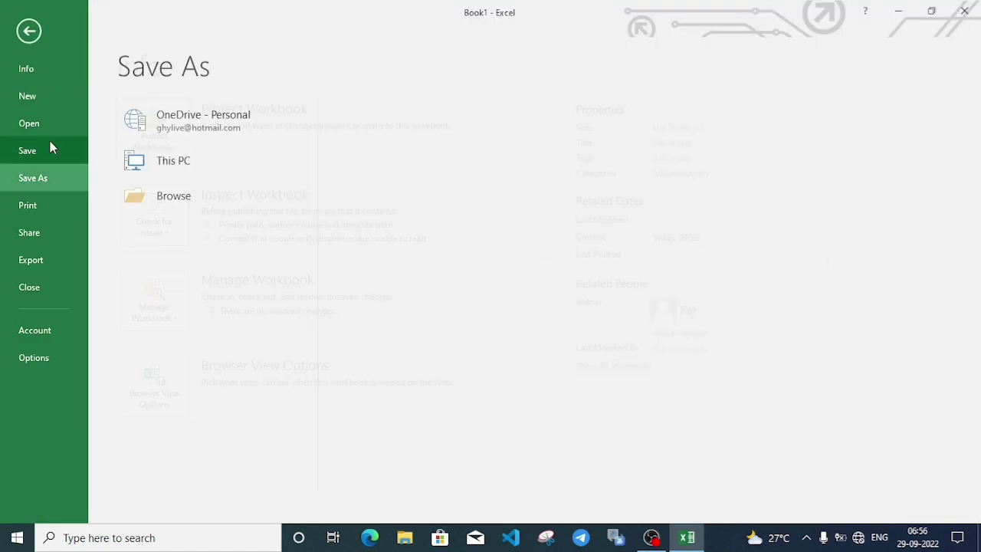
click(201, 165)
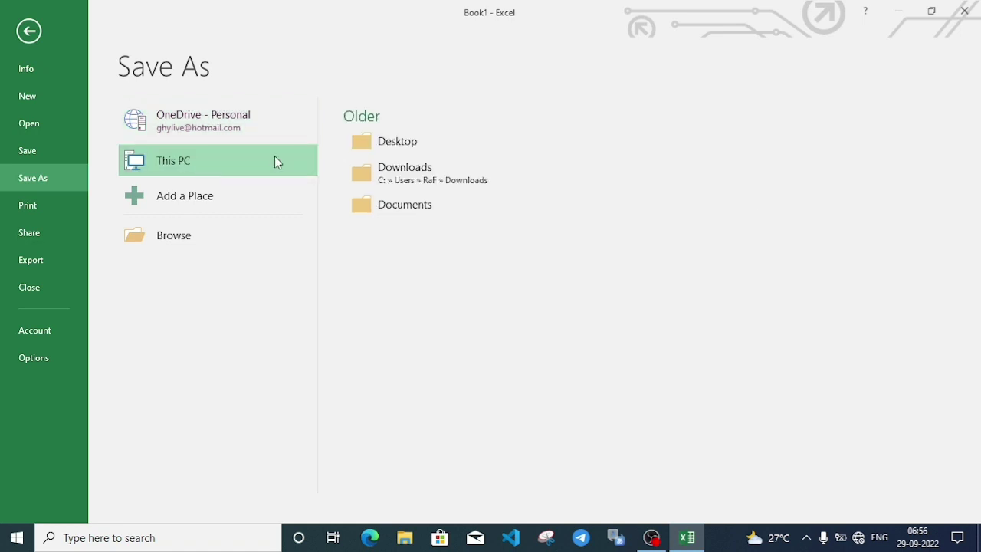
click(402, 143)
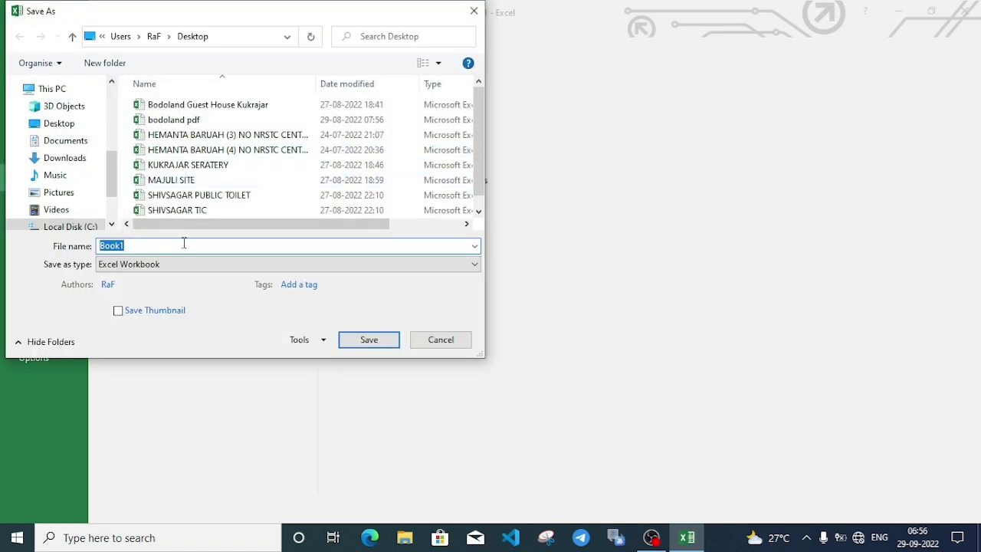
text(TEMPRATURE)
key(Return)
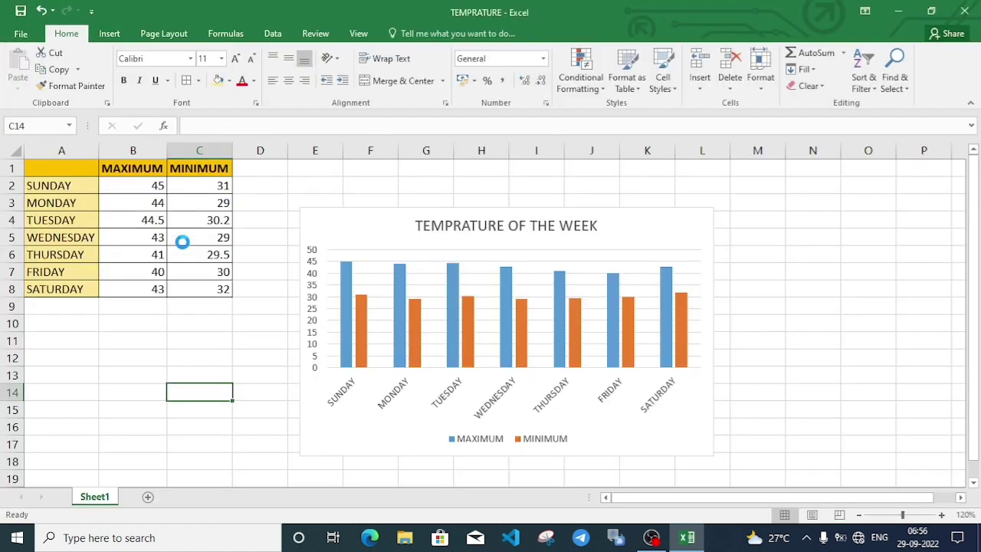